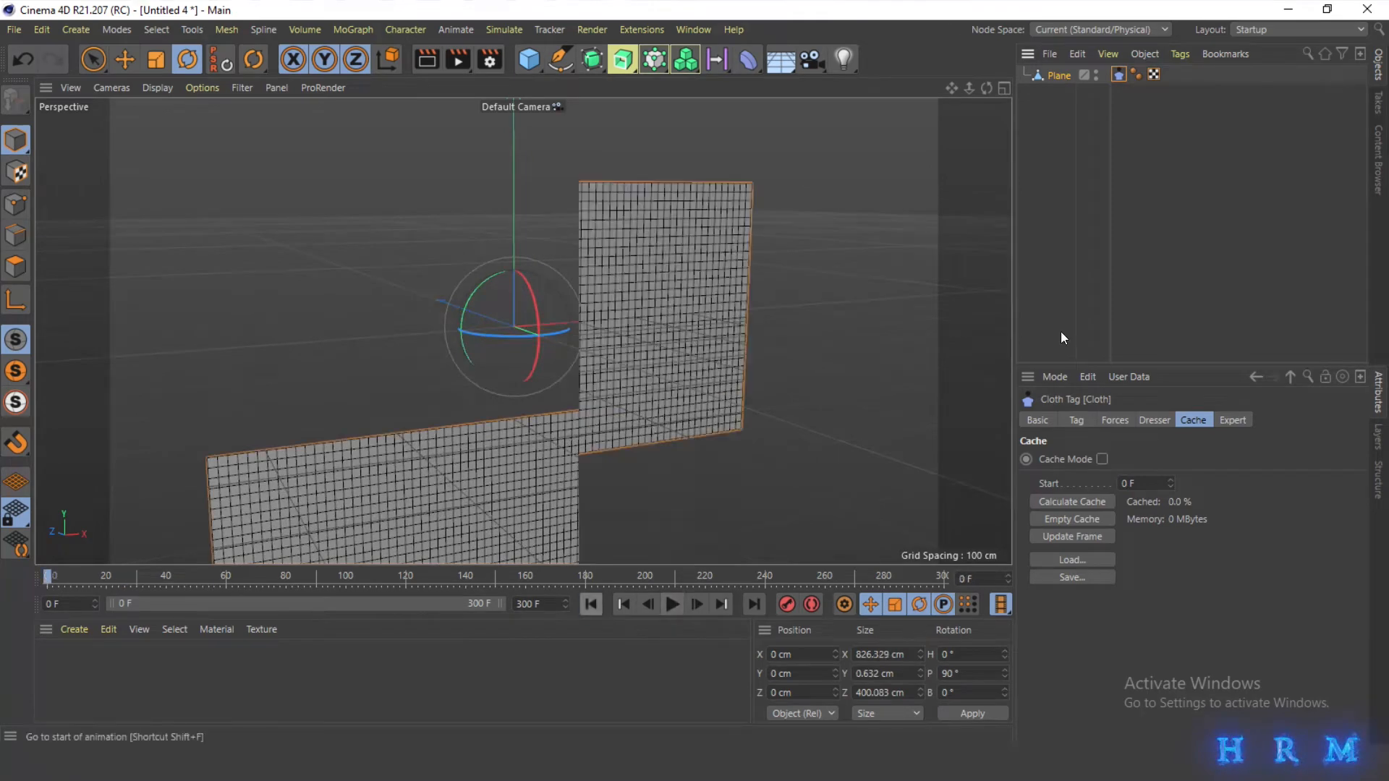
- Select a few points at each of the plane's two left corners with Live Selection in point mode
left_click(1114, 421)
left_click(1079, 421)
left_click(1151, 420)
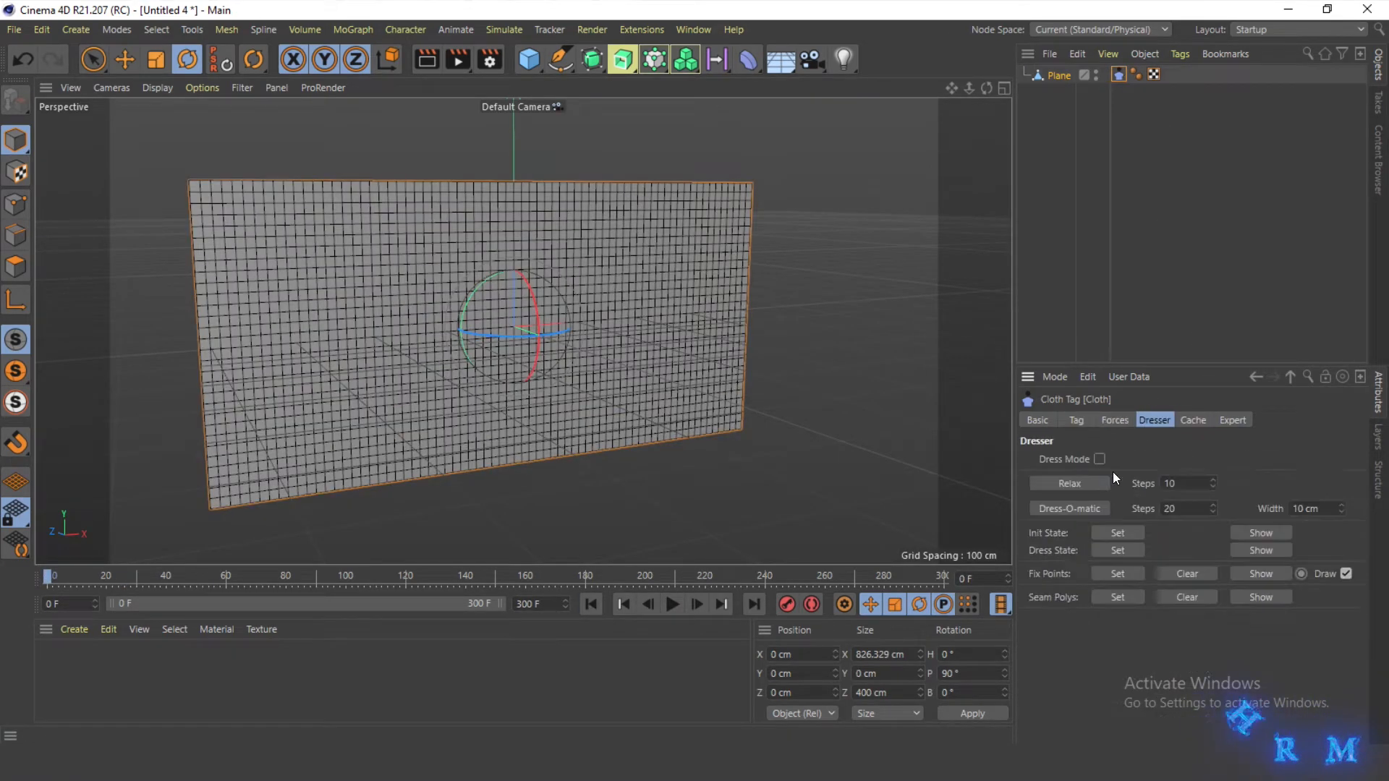
left_click(8, 202)
left_click(93, 59)
left_click_drag(179, 172, 185, 197)
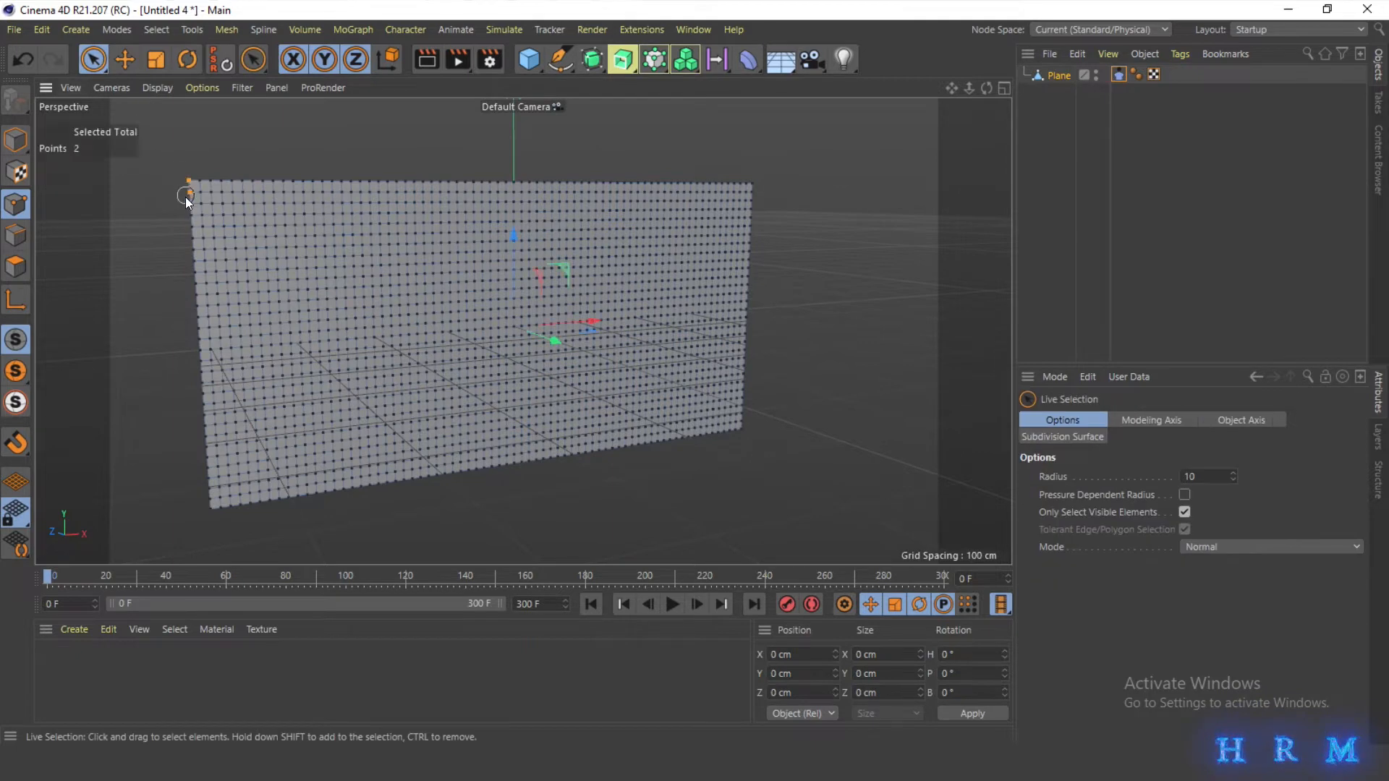
left_click_drag(204, 499, 207, 501, "shift")
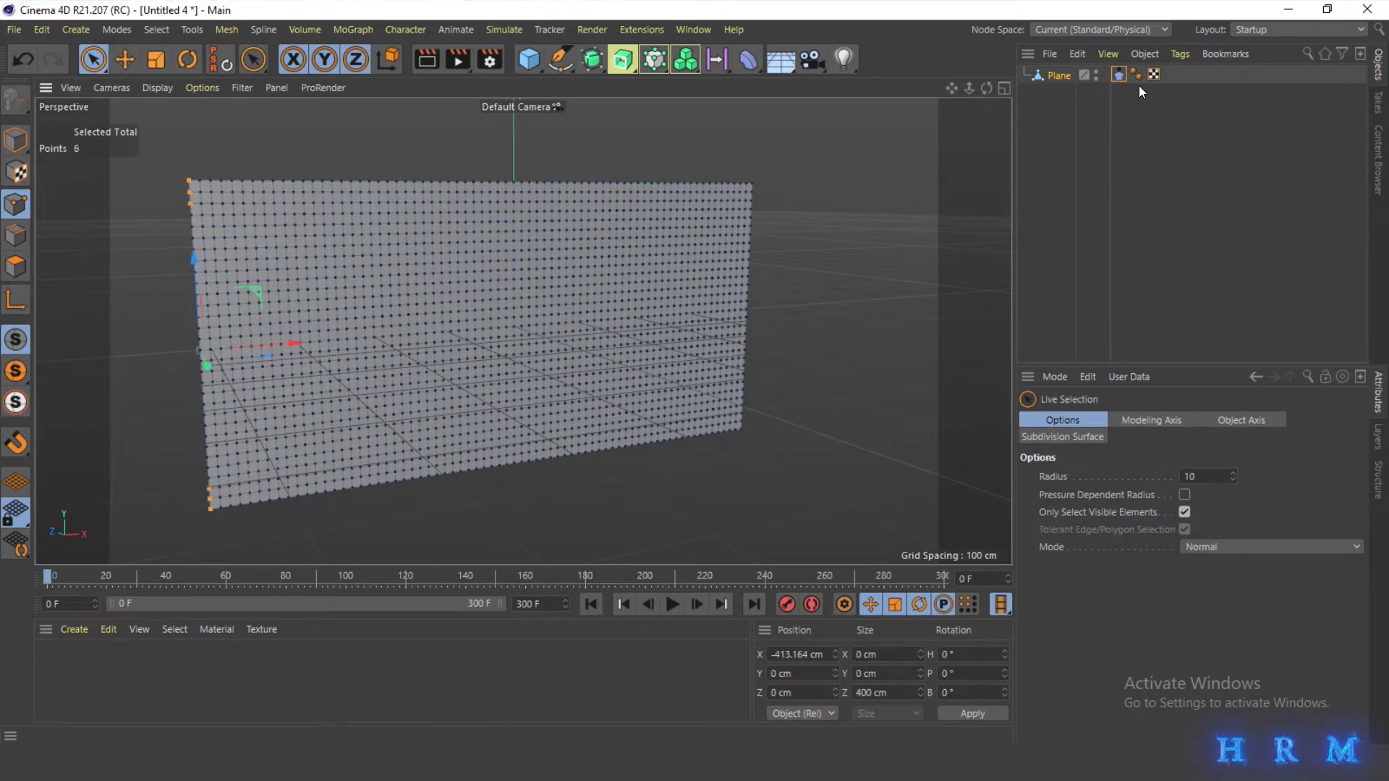
- Set the selected corner points as the cloth tag's fix points, play the simulation and return to the start
left_click(1119, 75)
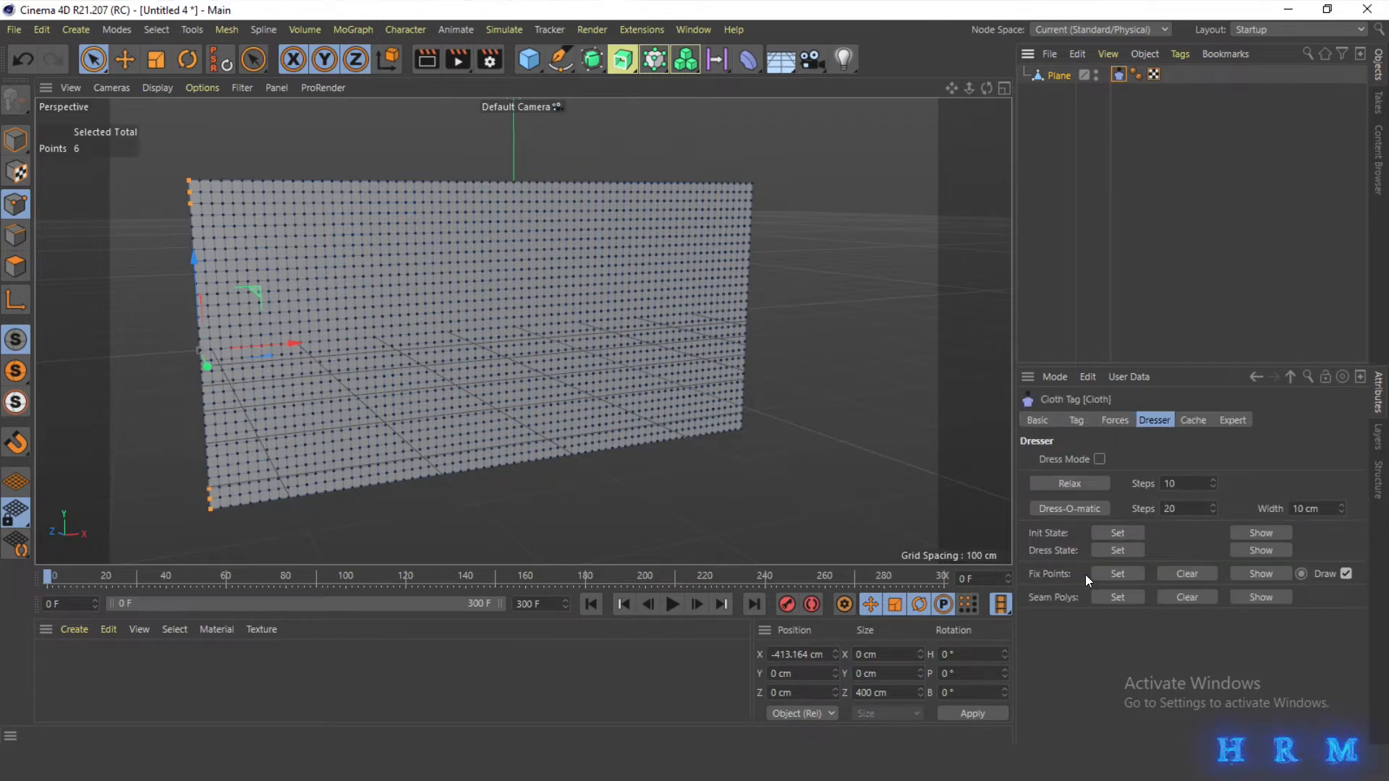
left_click(1118, 574)
left_click(673, 605)
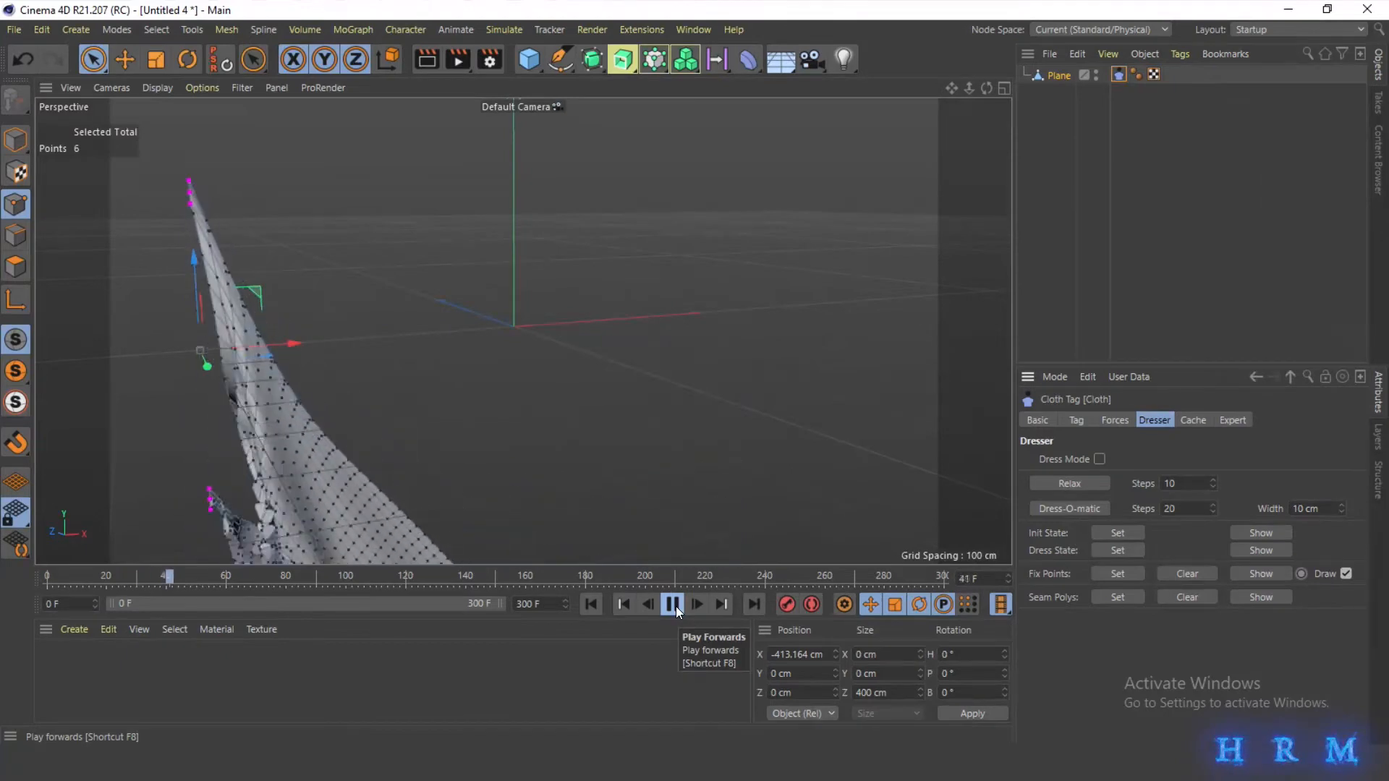
left_click(592, 605)
- Return to model mode and set the cloth tag's gravity to -1.5
left_click(1113, 131)
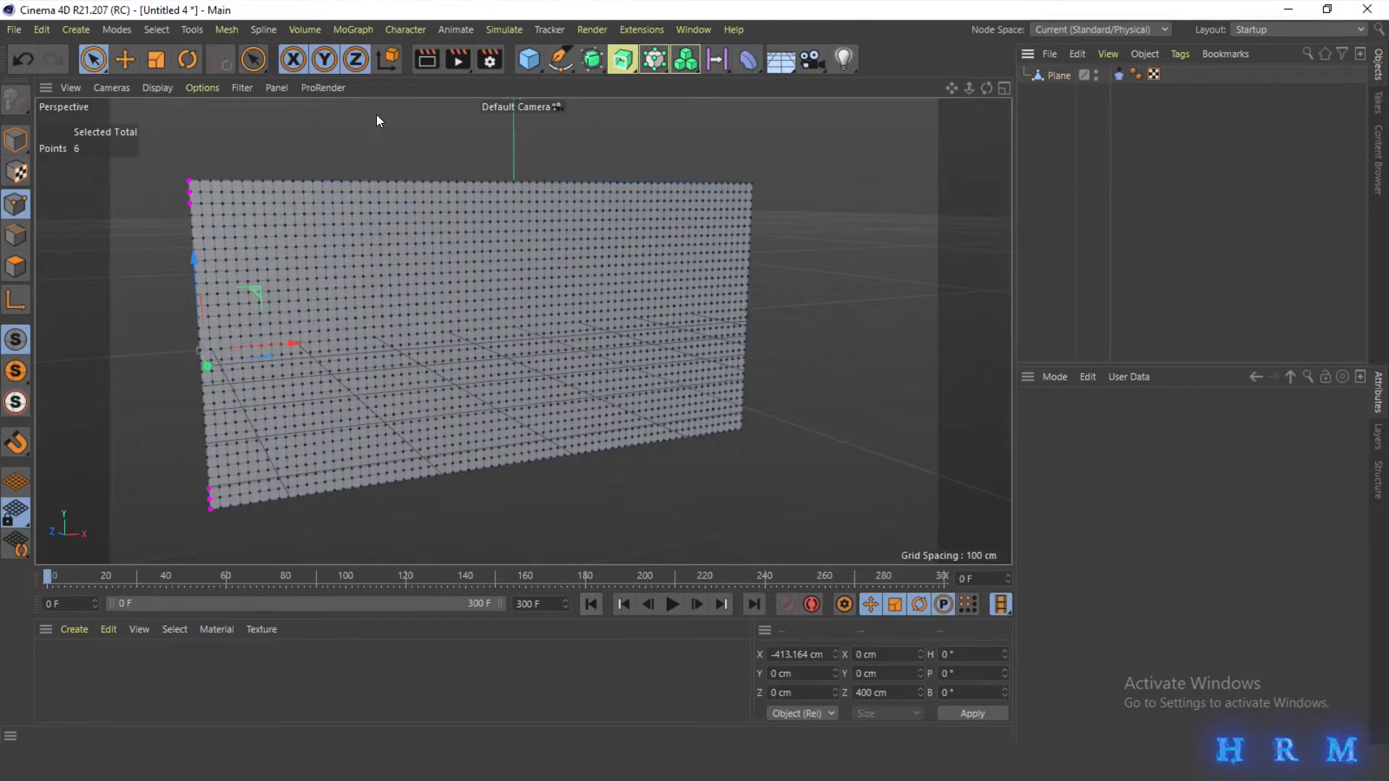
left_click(16, 139)
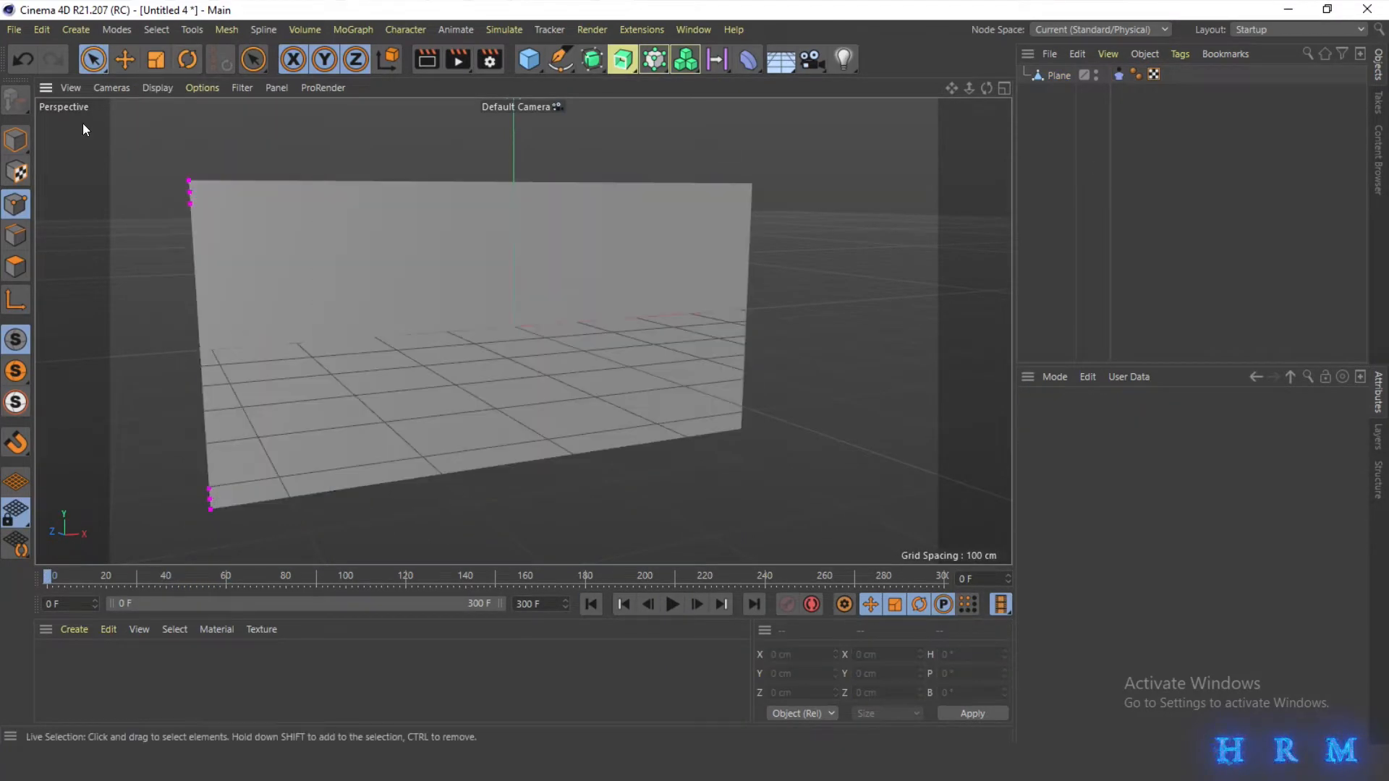
left_click(1118, 76)
left_click(1115, 420)
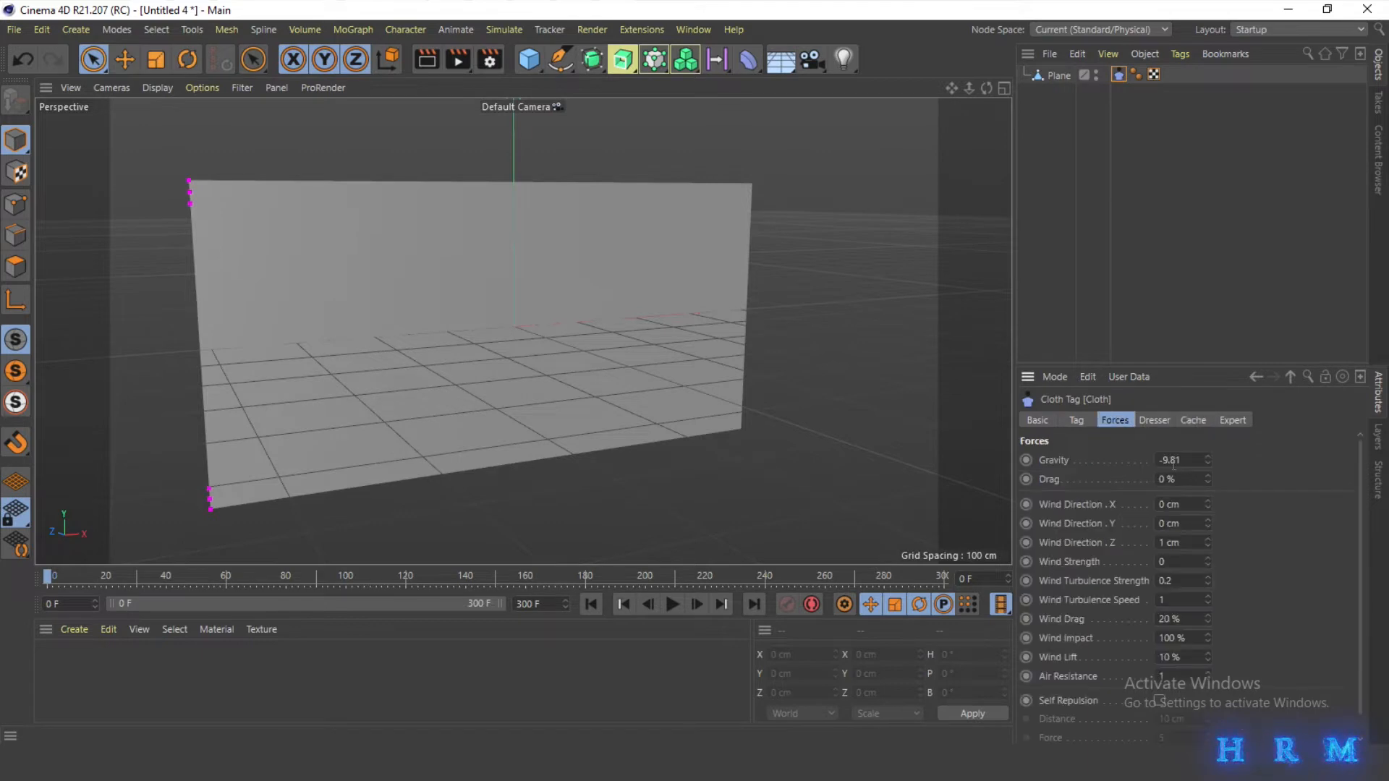
key("BackSpace")
key("BackSpace")
key("BackSpace")
key("BackSpace")
type("1.5")
- Set the cloth's wind direction to X 5 cm, Y 0.2 cm, Z 0 cm, strength 3 and turbulence strength 0.3, playing the simulation to check
left_click(661, 605)
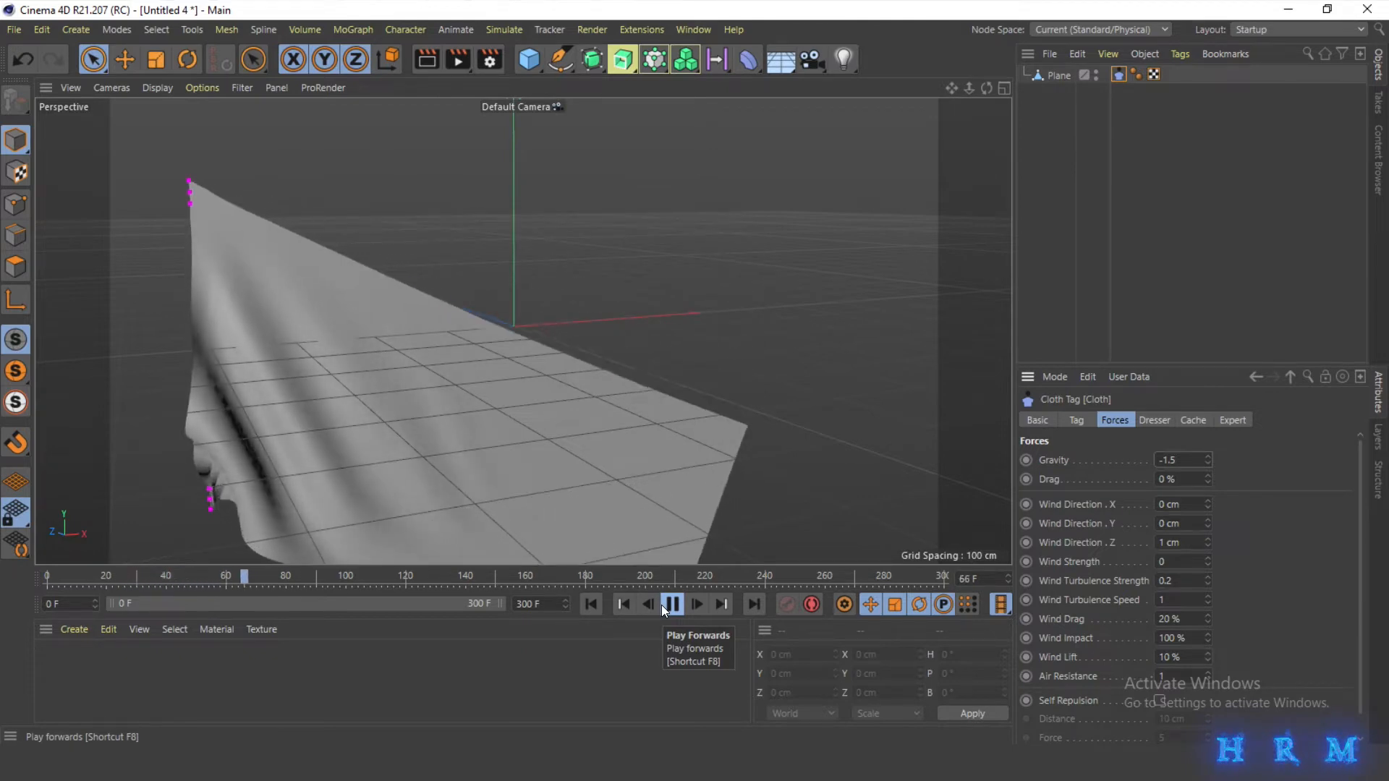
left_click(591, 604)
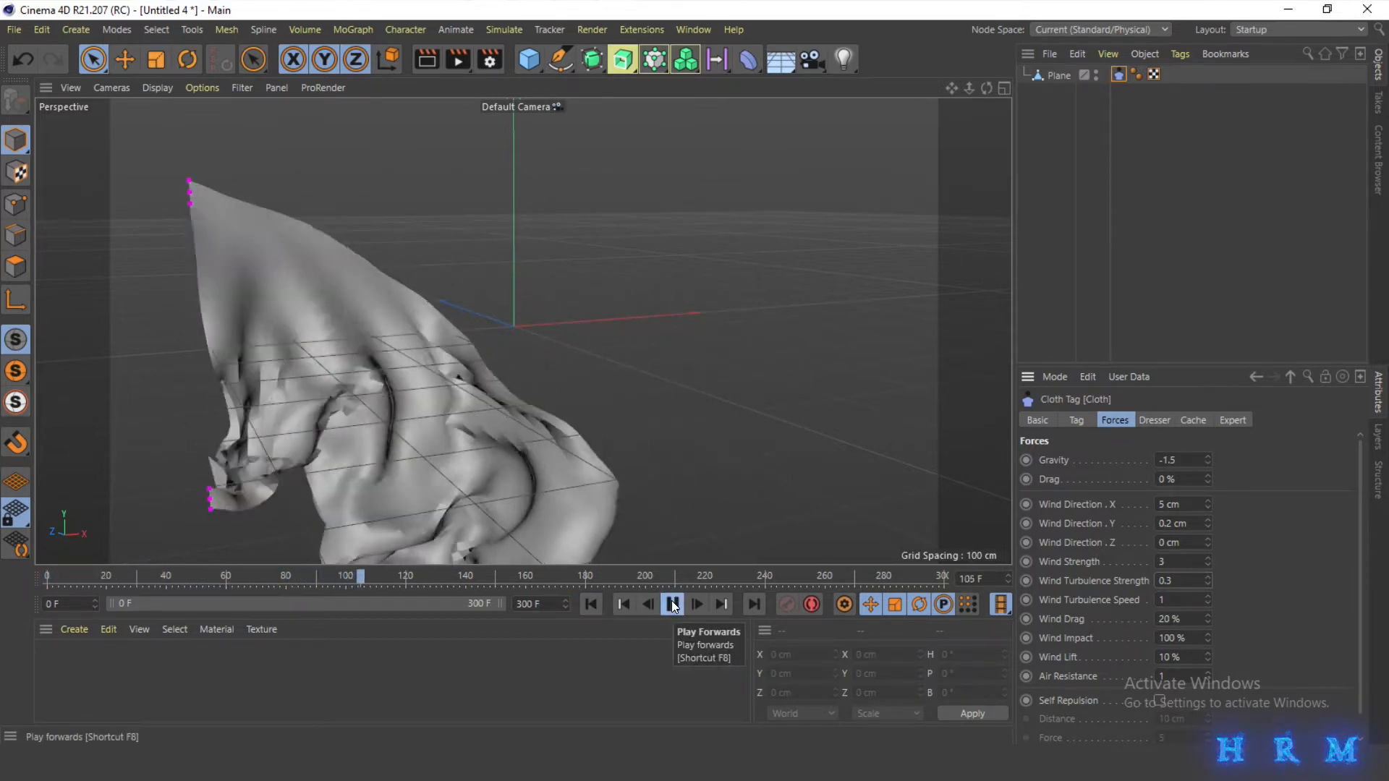
left_click(672, 604)
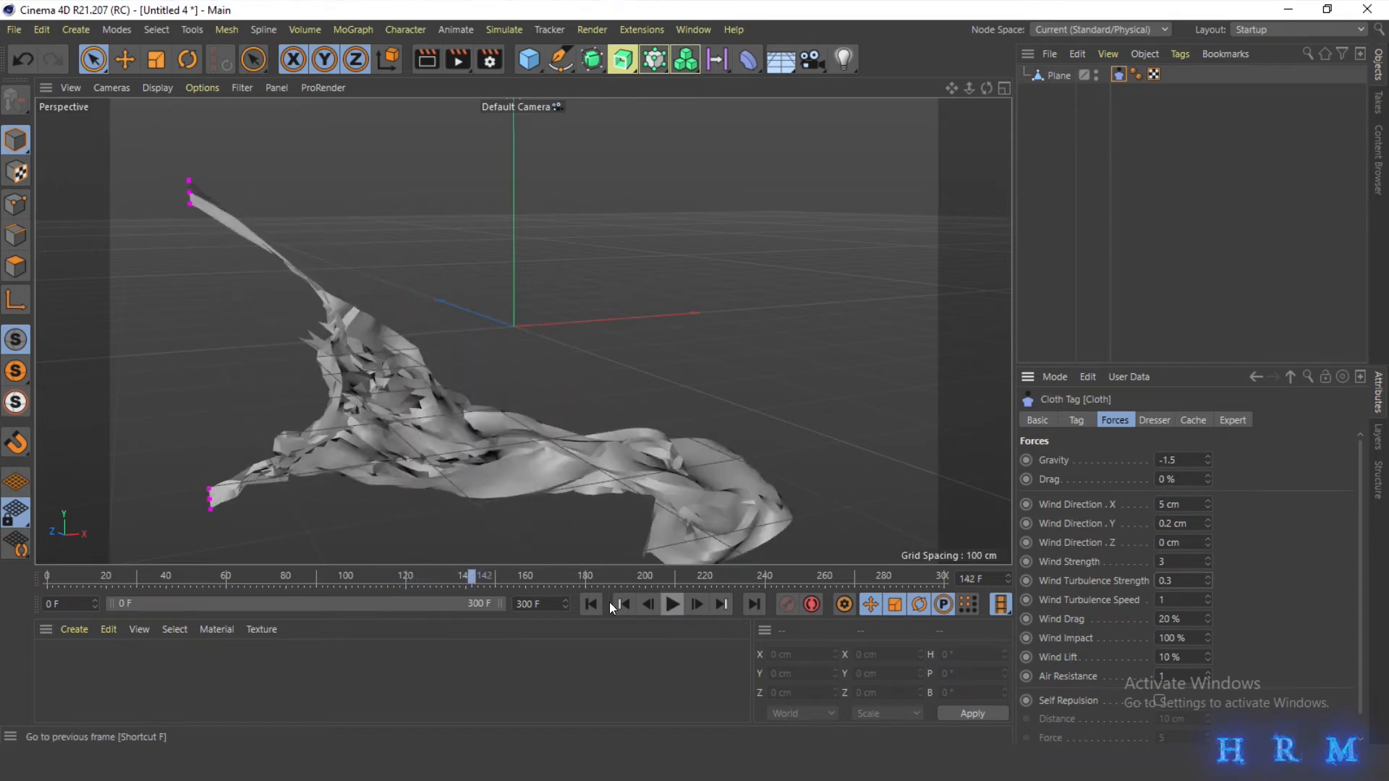
- Set the cloth tag's iterations to 6 and play the simulation from the start
left_click(1073, 421)
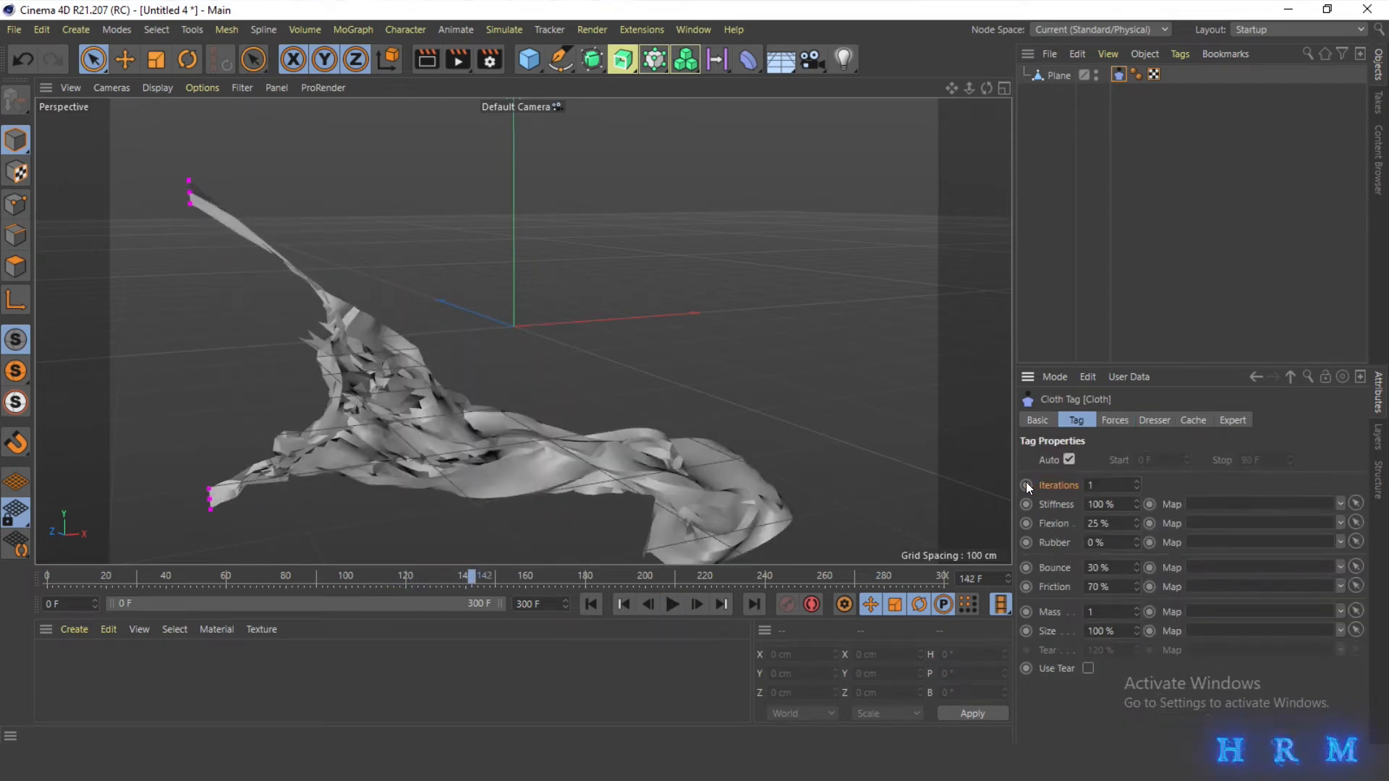
left_click(592, 604)
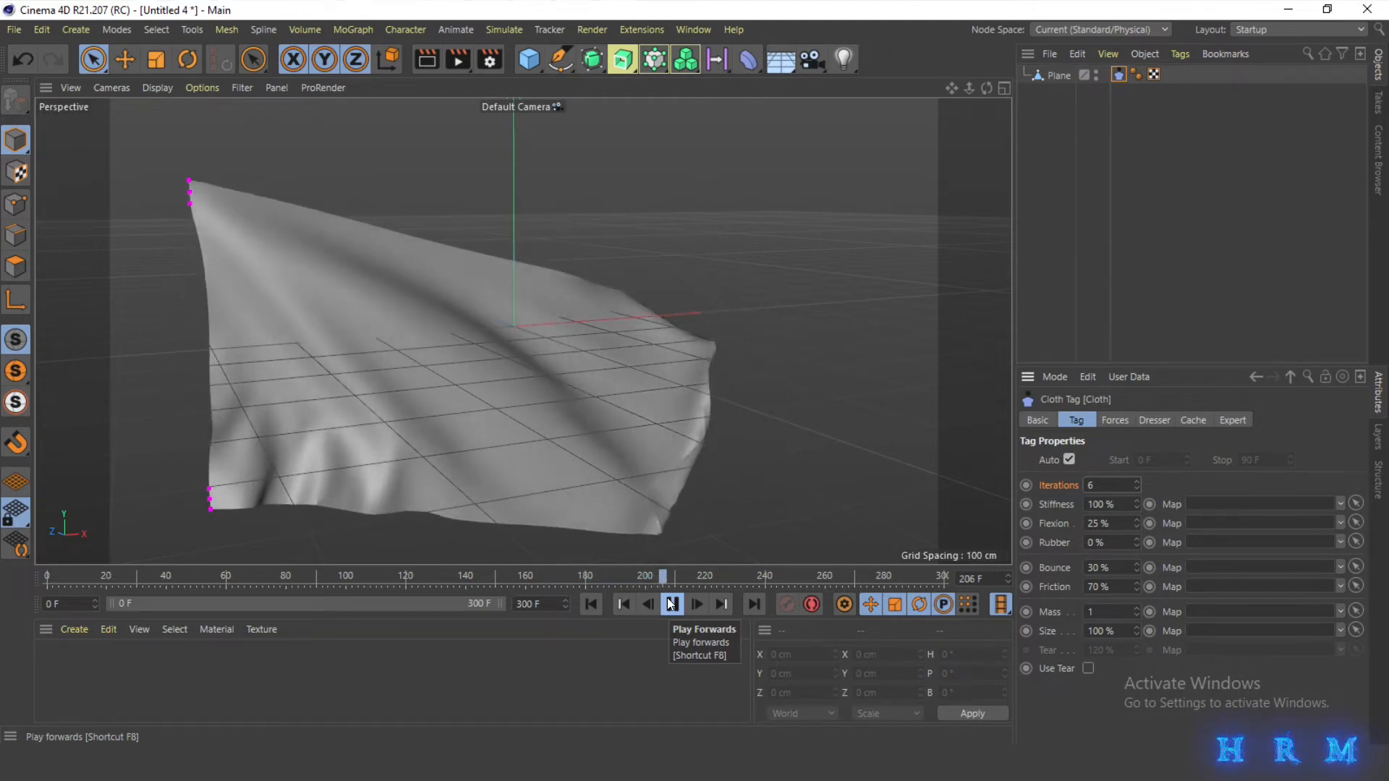
left_click(671, 605)
- Set the cloth's wind direction to 6 cm in X and 0.3 cm in Y, gravity to -1, and replay the simulation
left_click(1194, 421)
left_click(1116, 421)
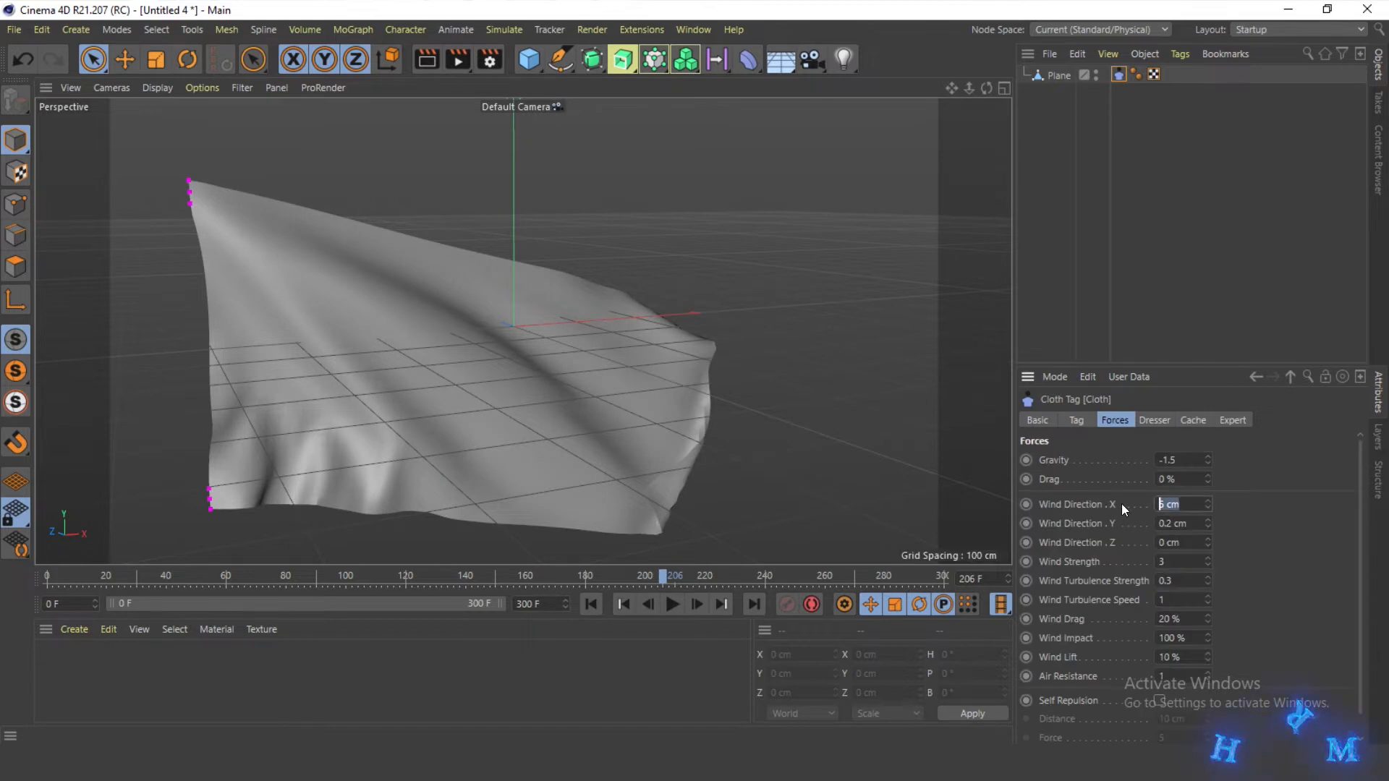
type("6")
left_click(1187, 460)
type("-1")
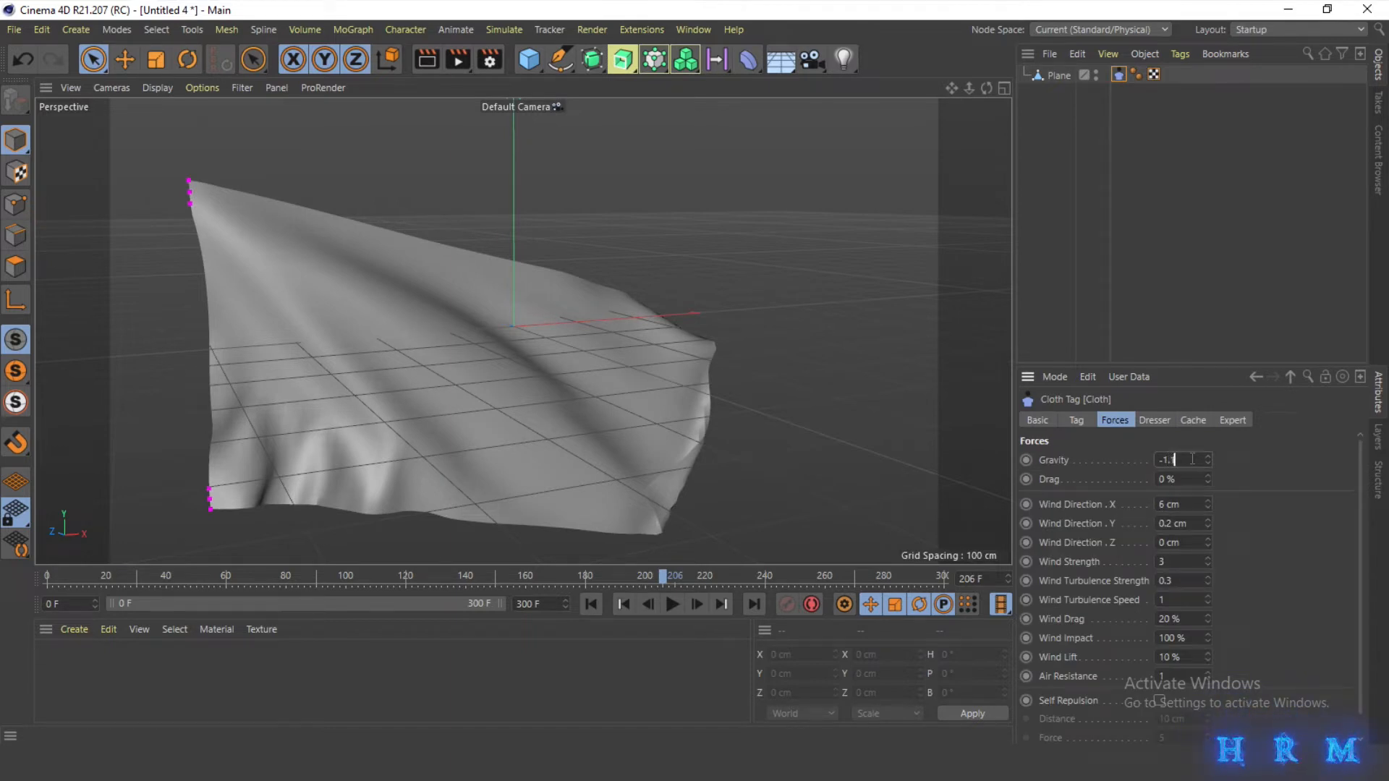
key("BackSpace")
key("BackSpace")
key("BackSpace")
left_click(591, 604)
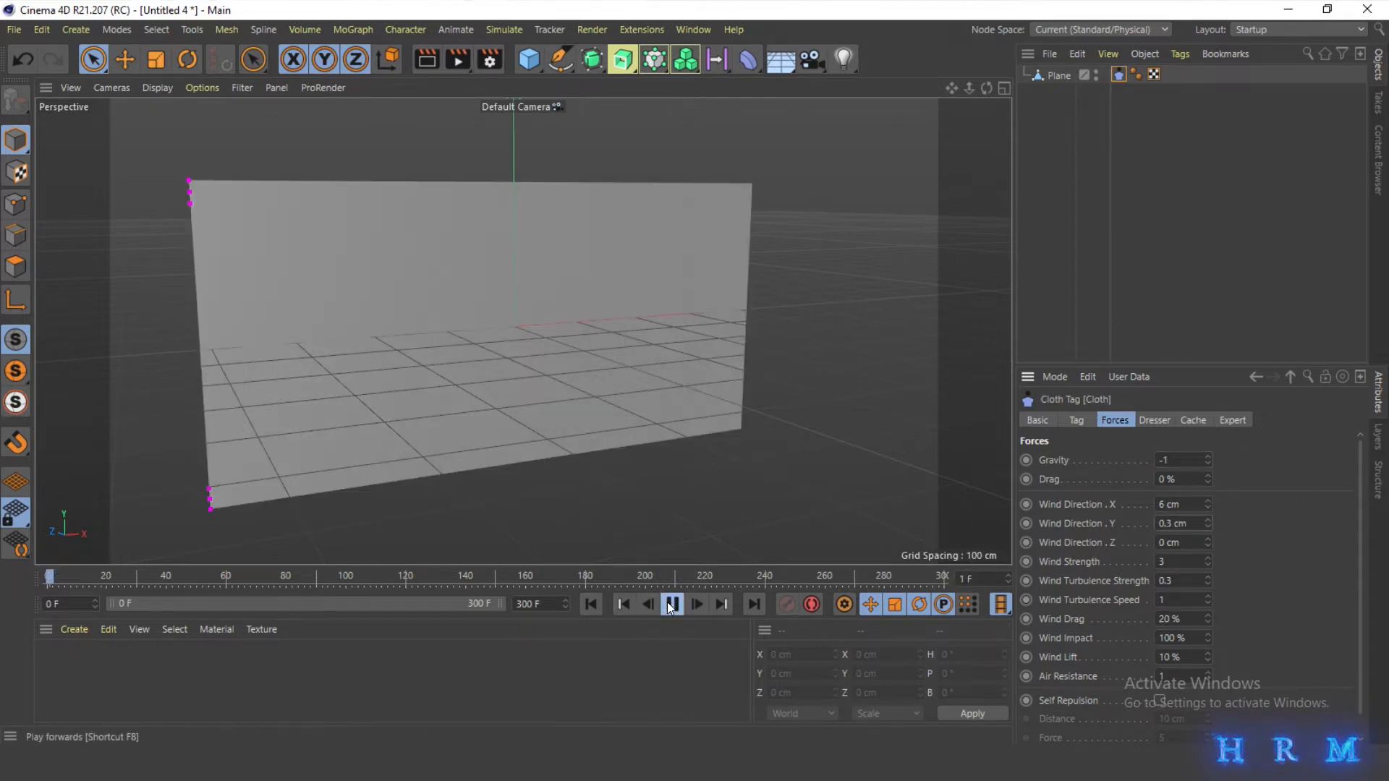
left_click(672, 605)
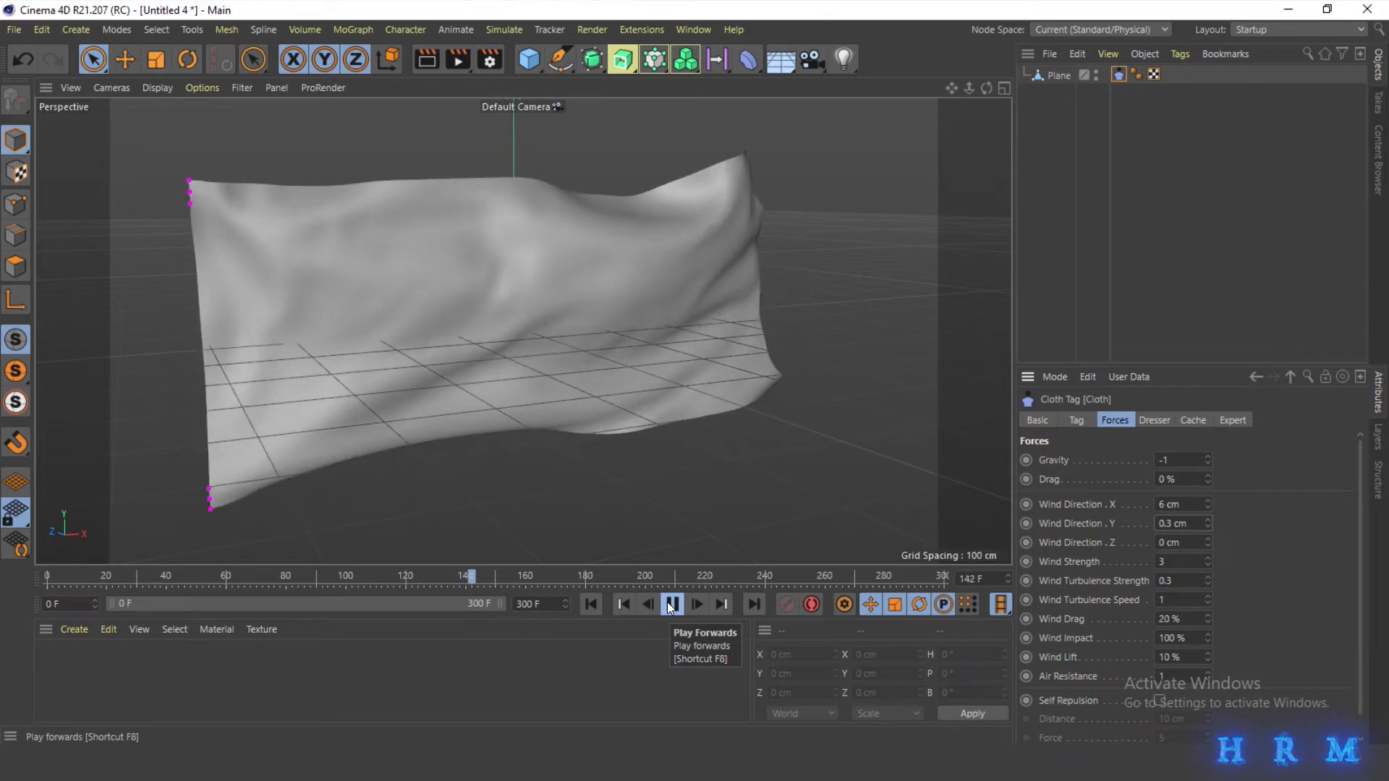
left_click(671, 606)
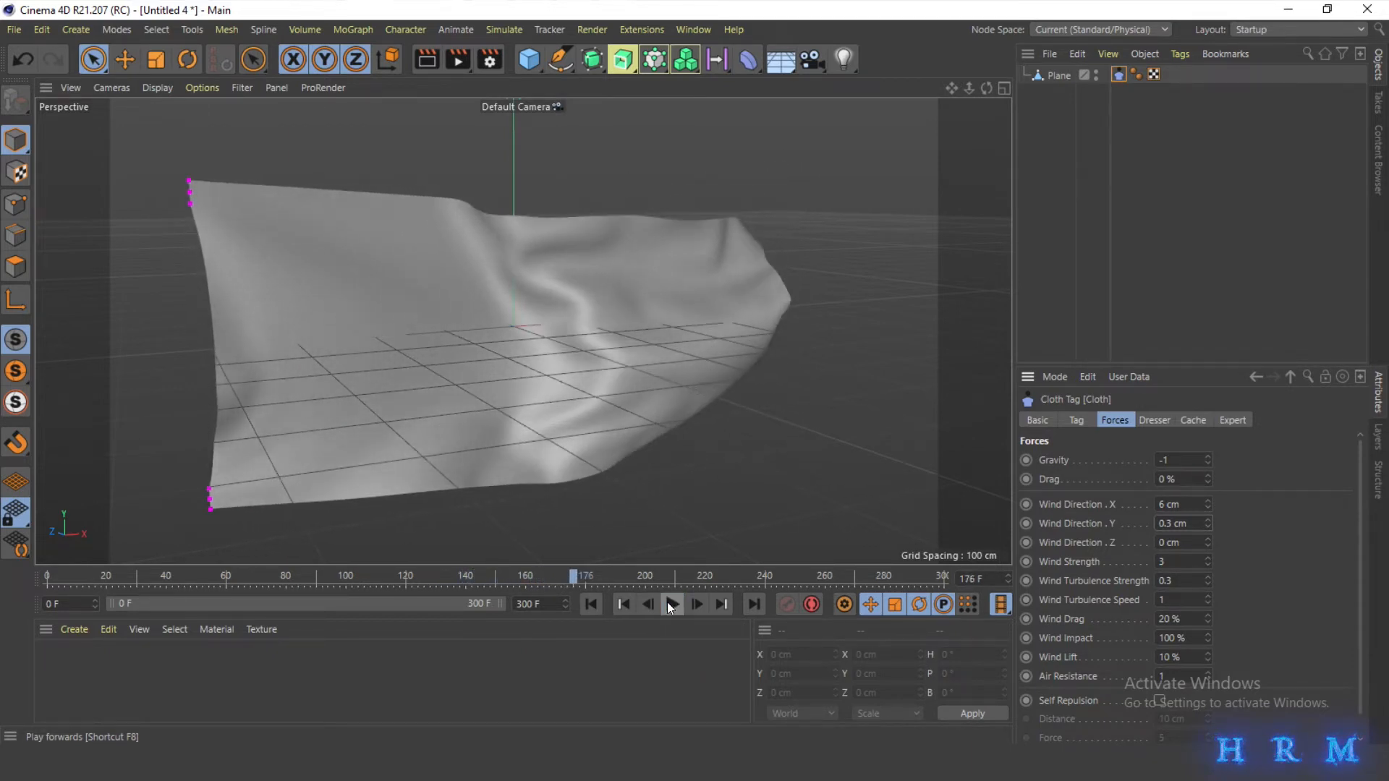
- Store the cloth's current shape as its initial state and replay the simulation from the start
left_click(1157, 420)
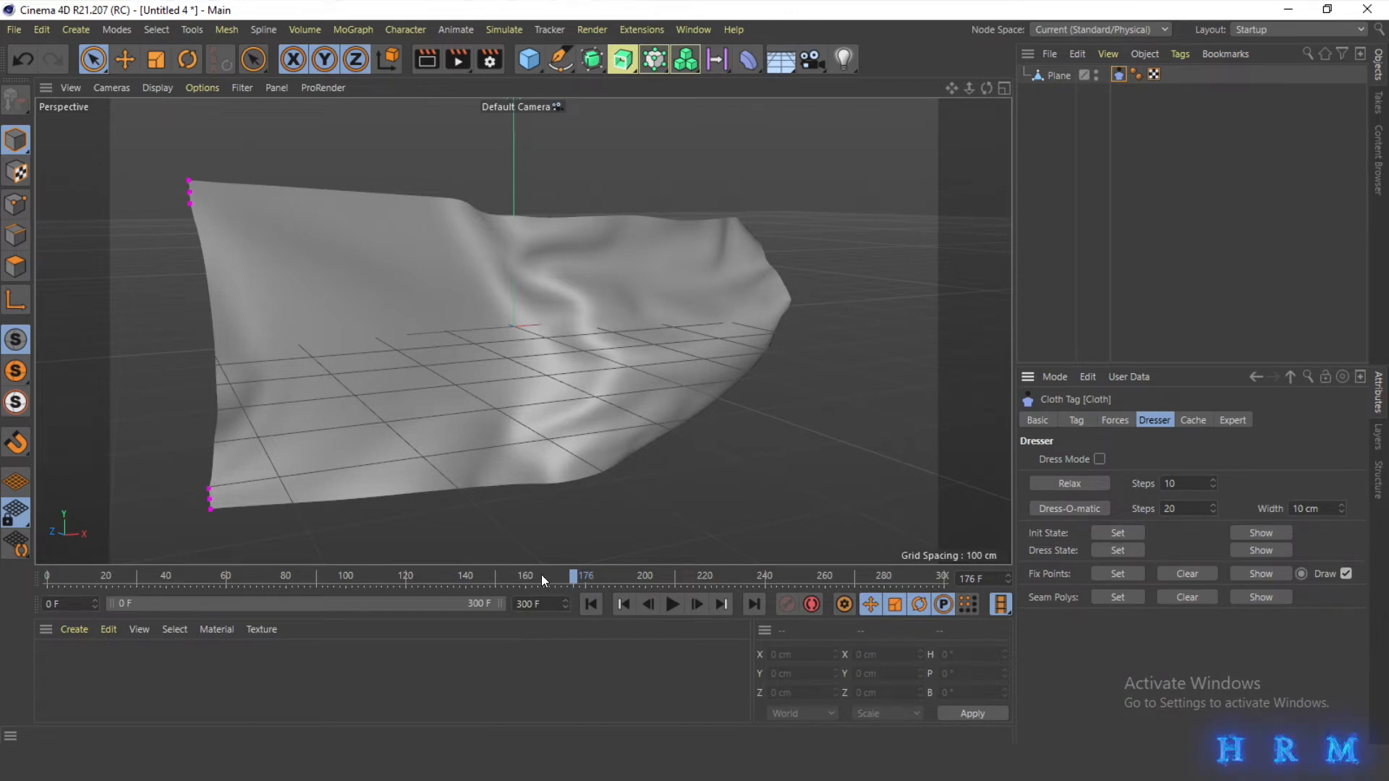
left_click(593, 603)
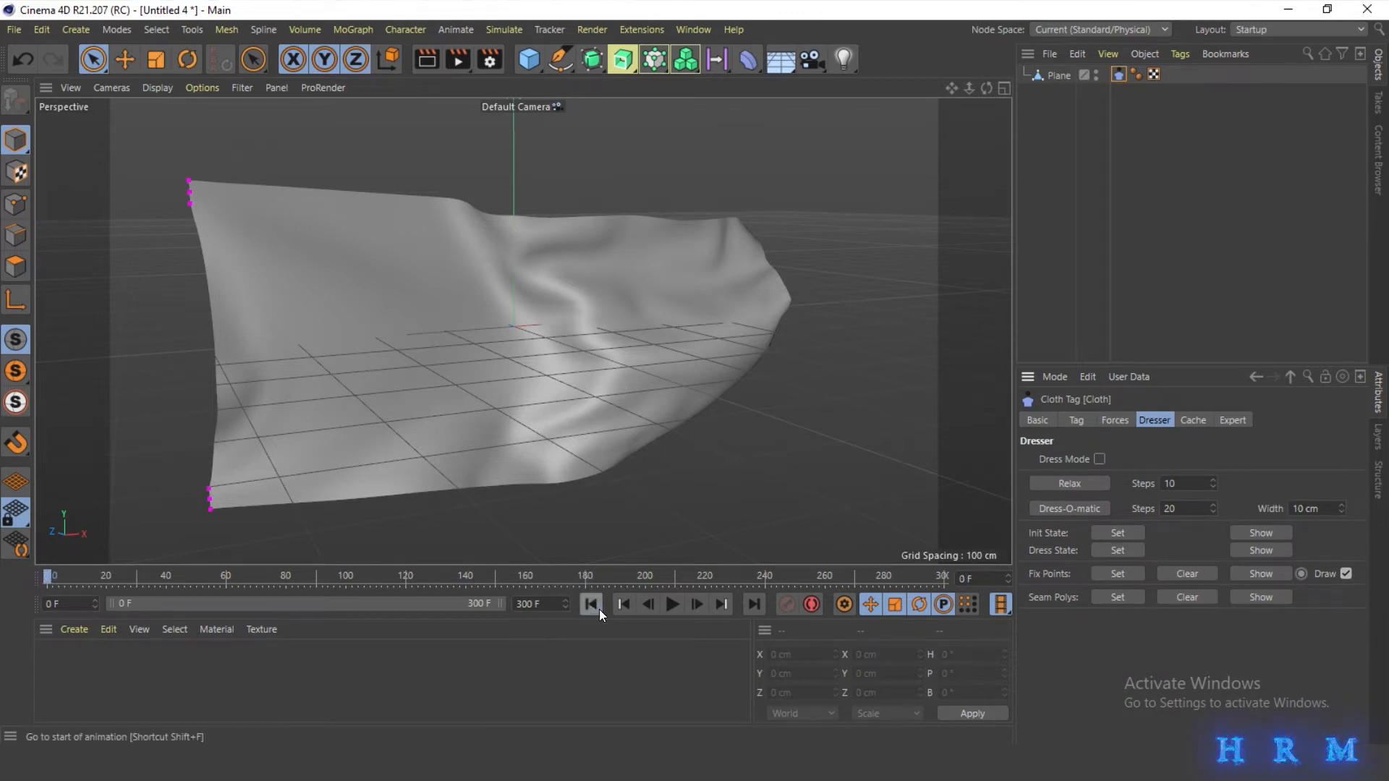
left_click(680, 609)
left_click(680, 609)
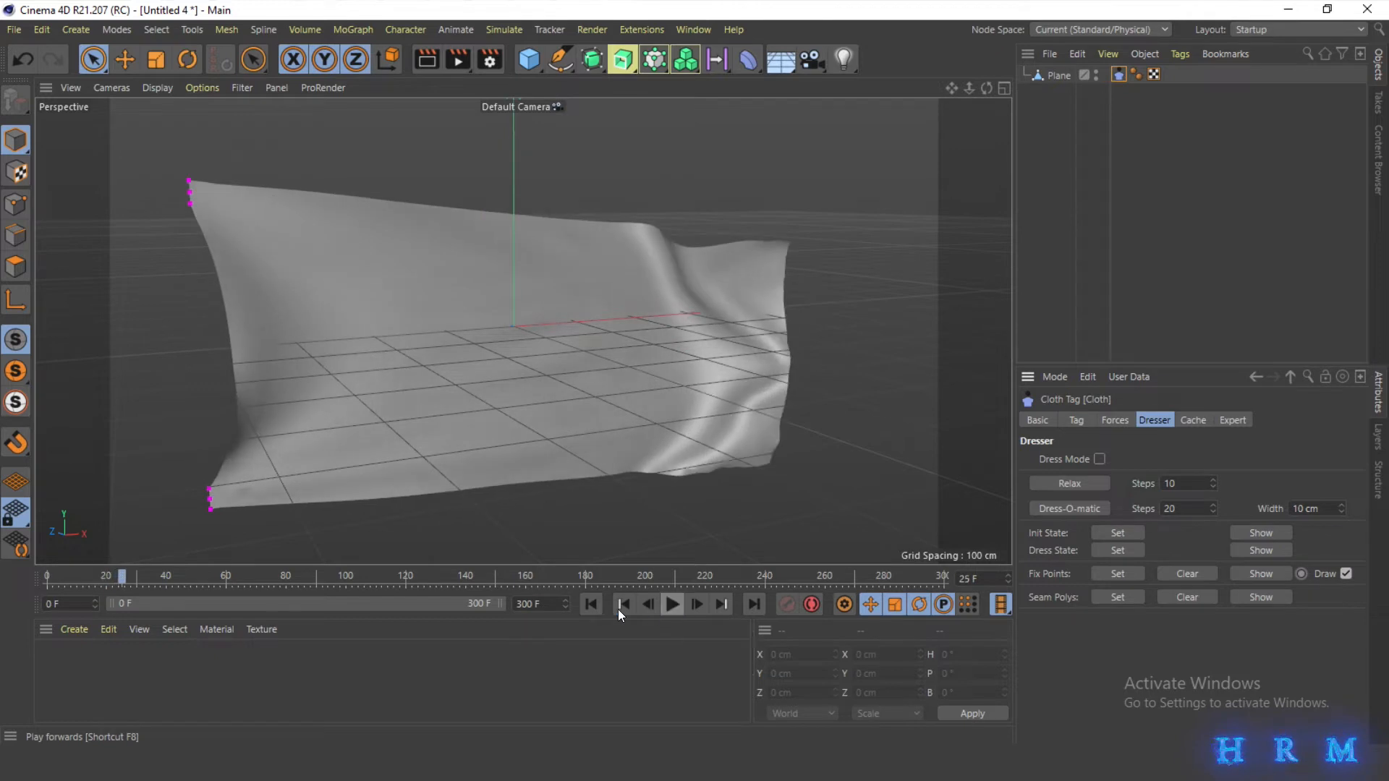
left_click(594, 605)
left_click(672, 603)
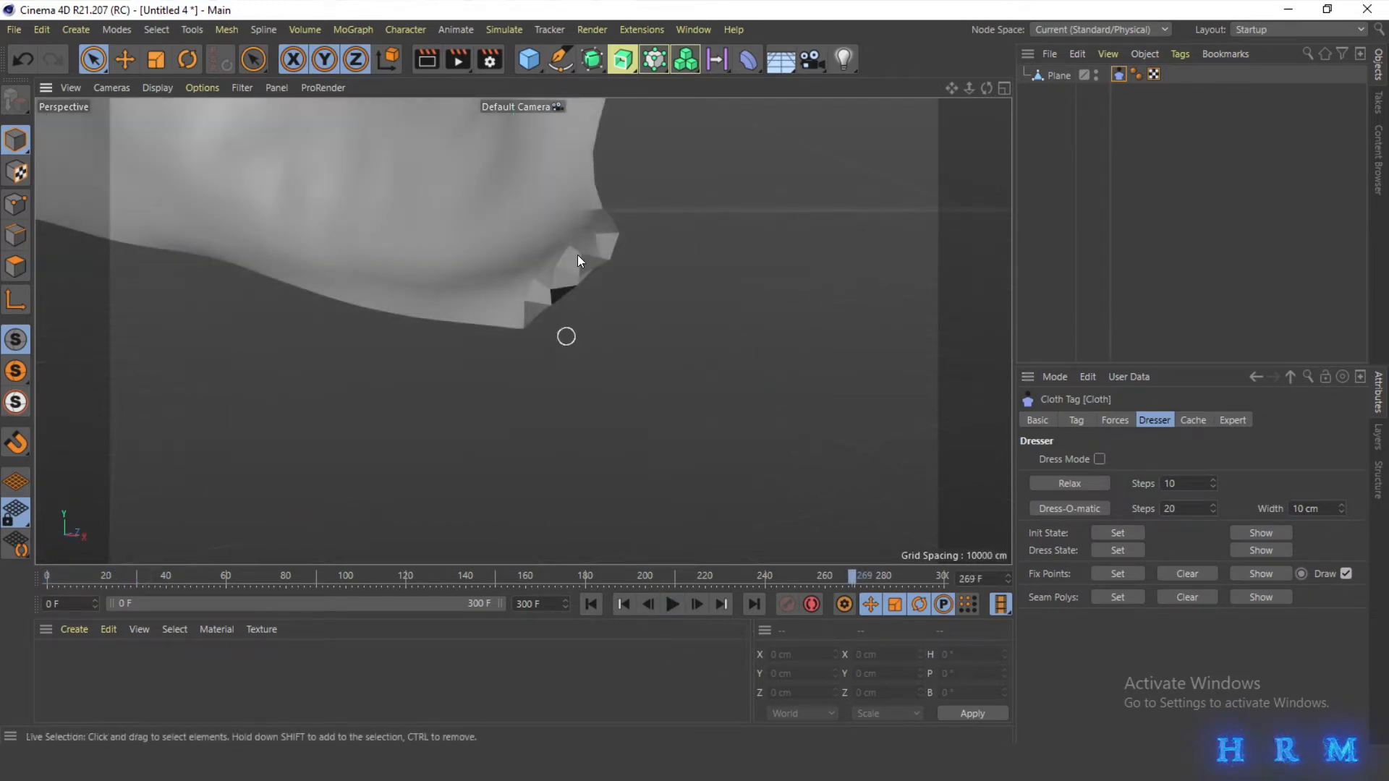
- Inspect the cloth's free lower corner up close and open the cloth tag's expert settings
scroll(571, 224, "up", 4)
left_click_drag(989, 88, 763, 137)
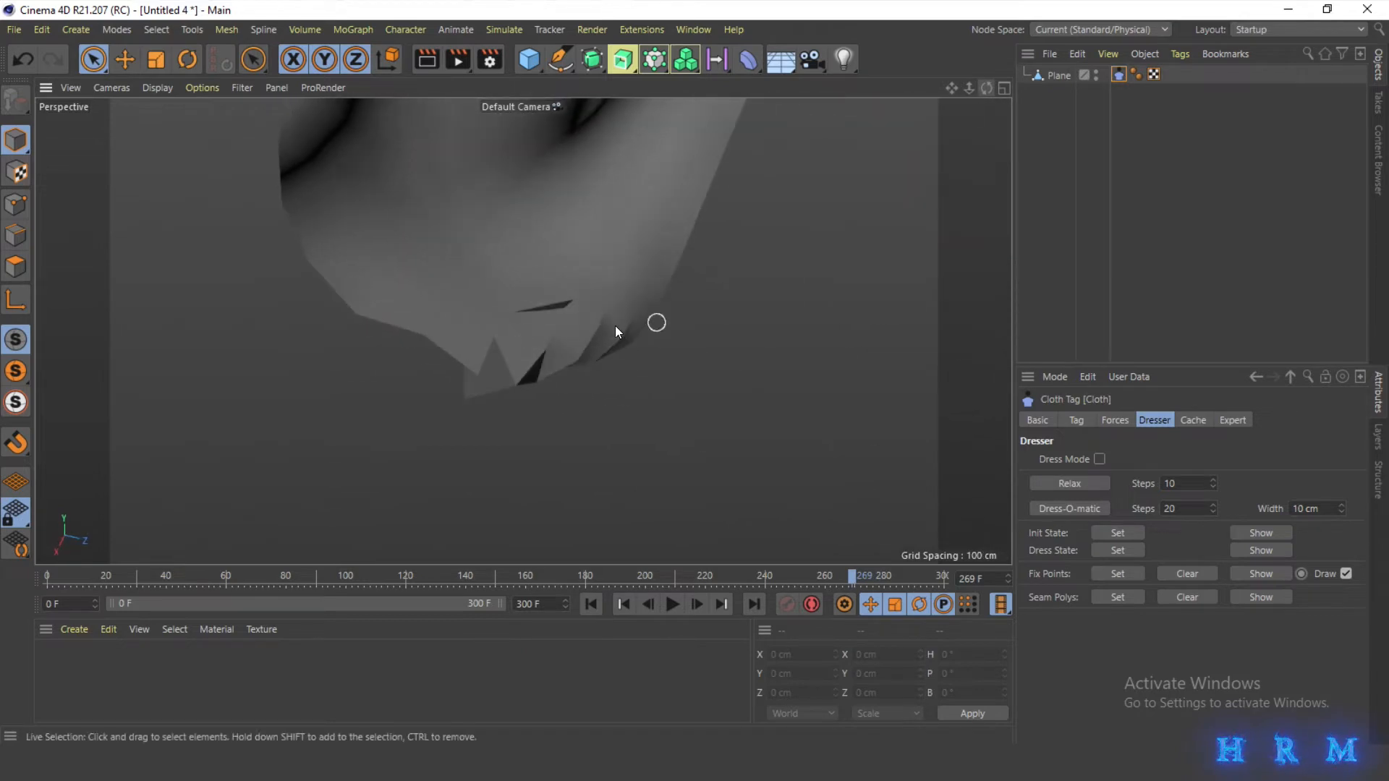
left_click_drag(987, 88, 908, 57)
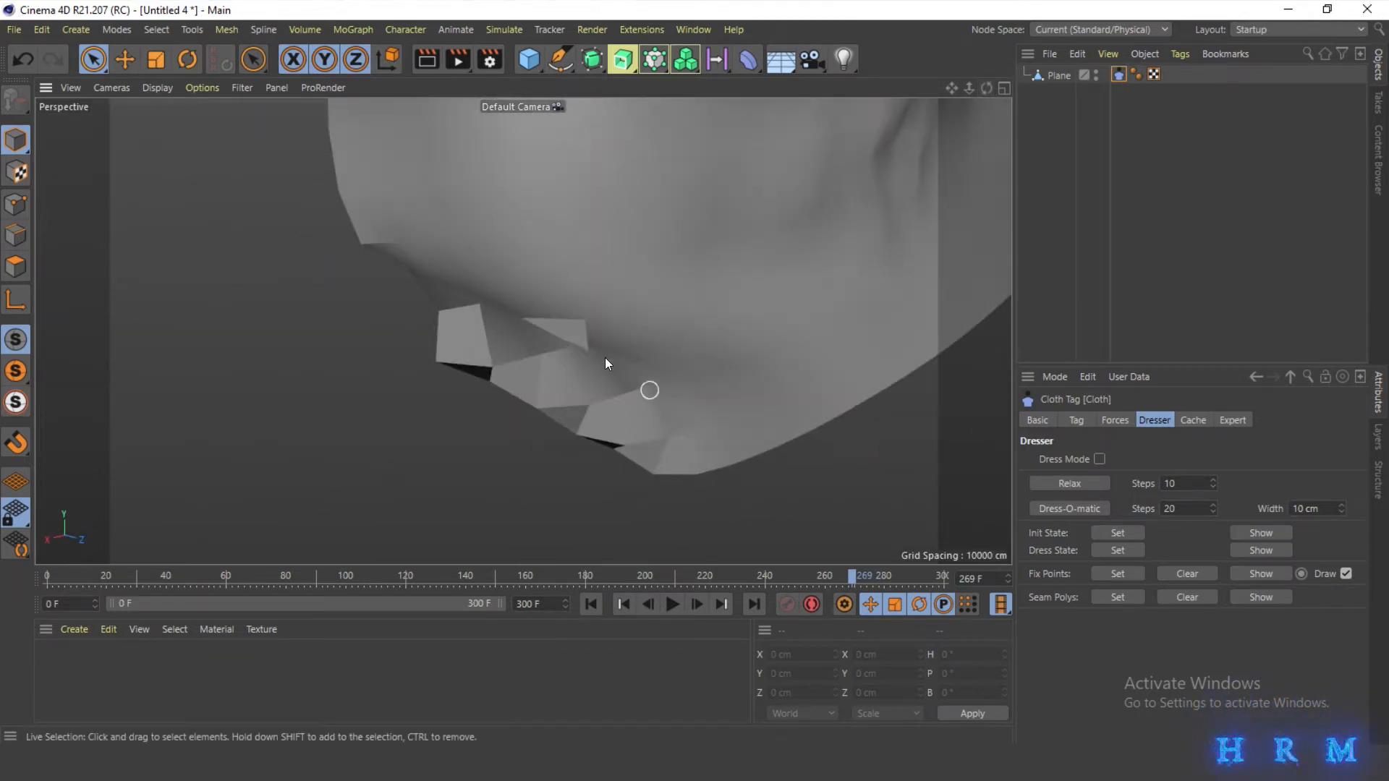
left_click(1233, 420)
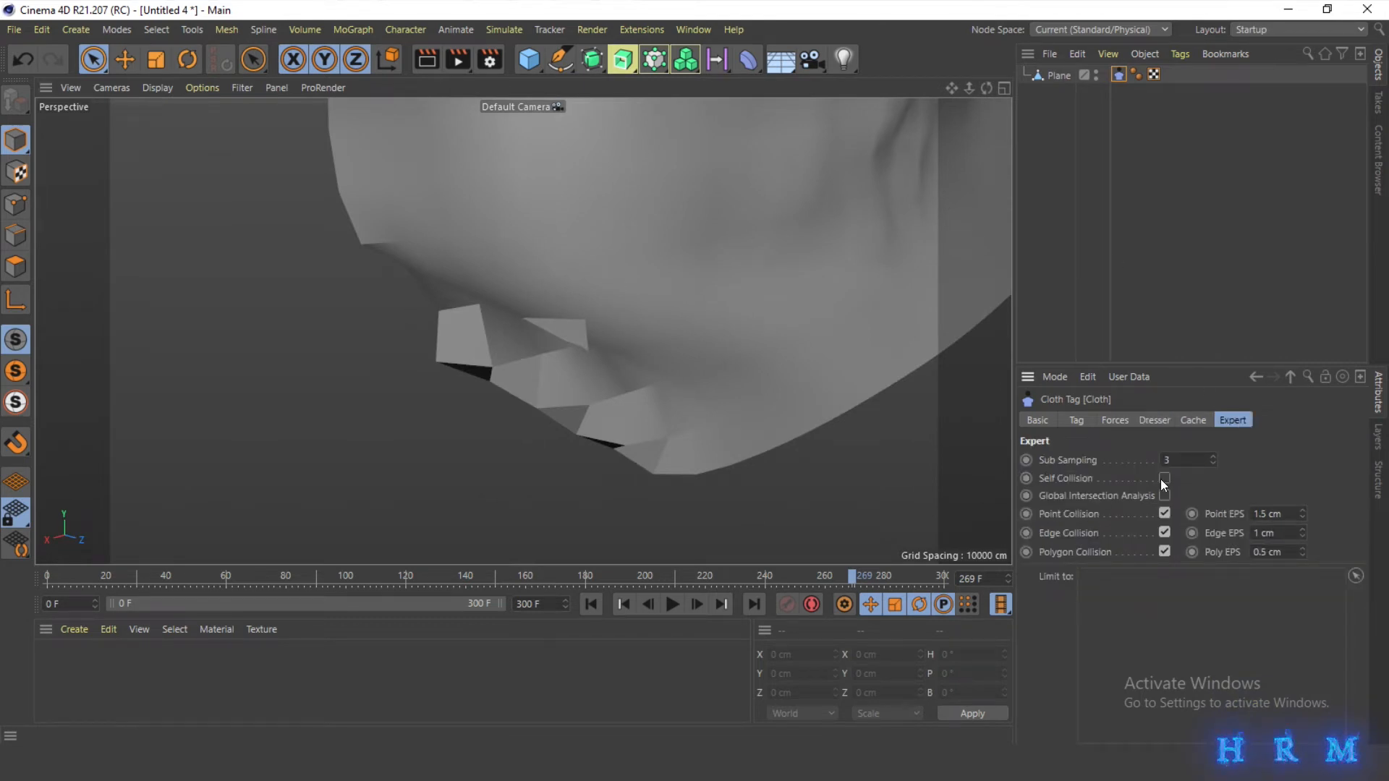
left_click_drag(985, 90, 957, 86)
- Move the workplane down to about -533 cm in Y and return to model mode
key("e")
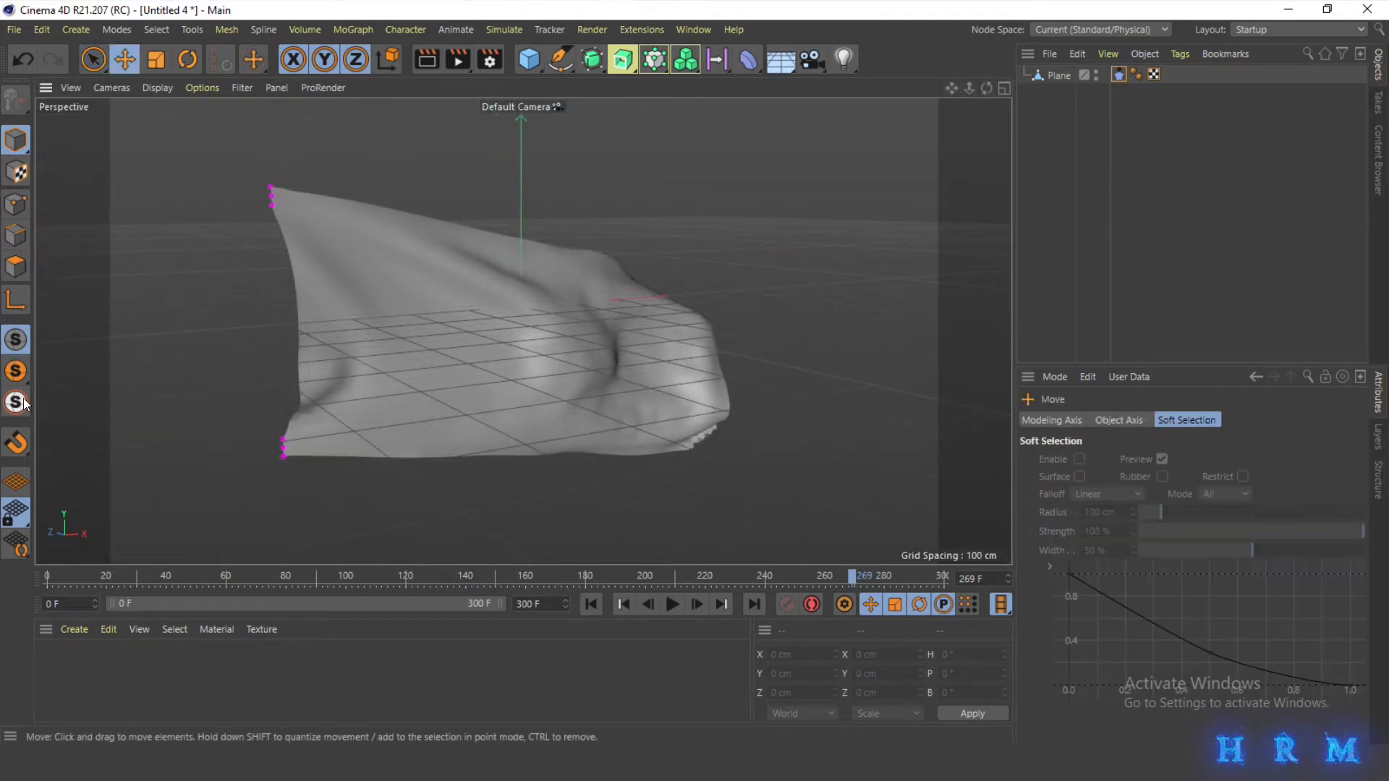
left_click_drag(516, 226, 575, 628)
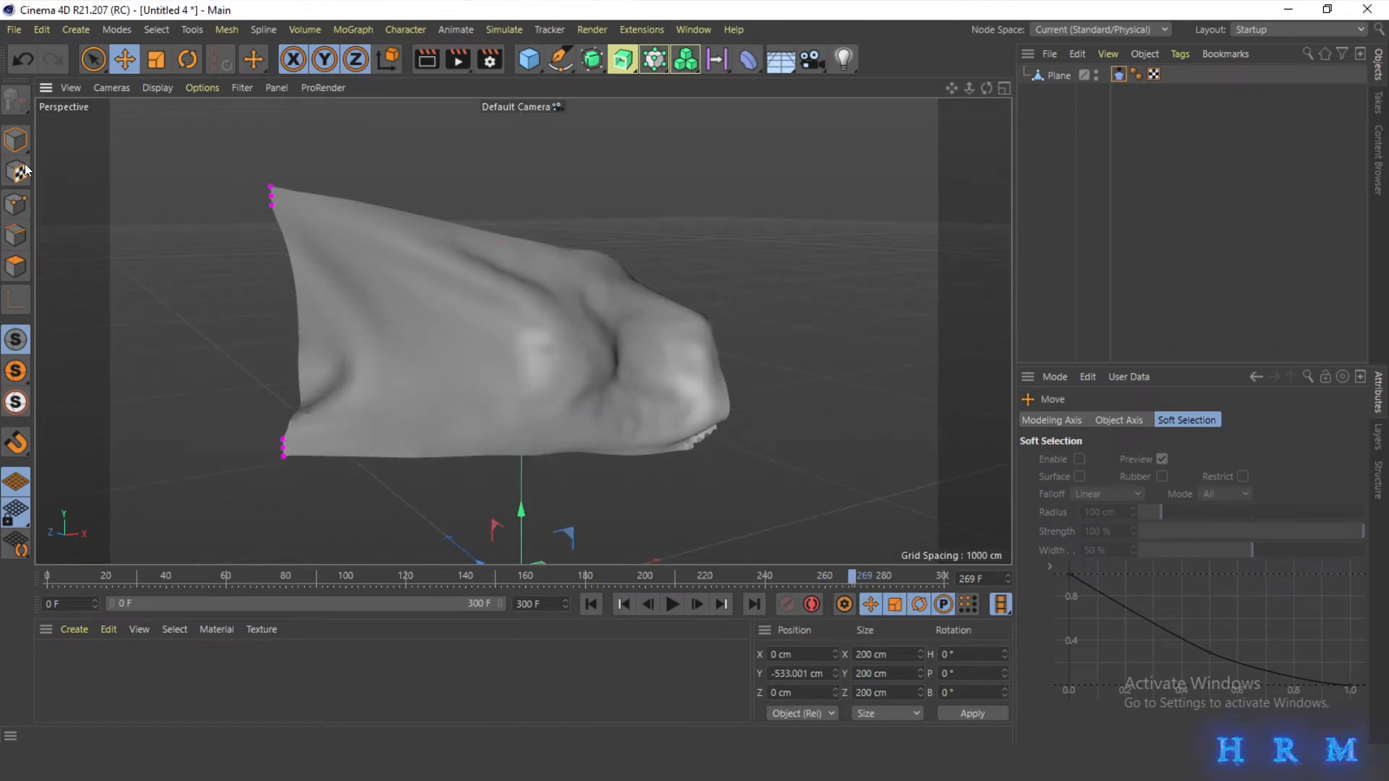
left_click(17, 141)
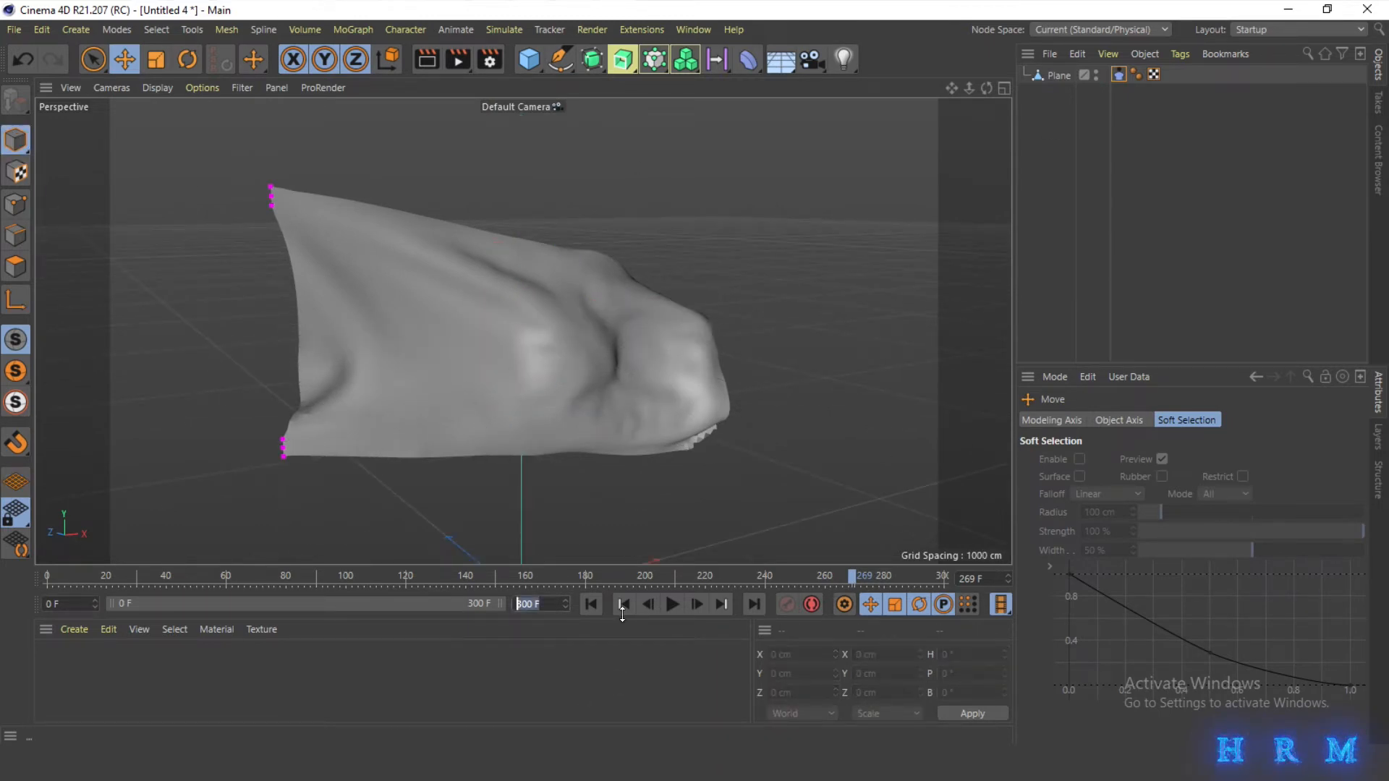
- Extend the animation to 500 frames and calculate the cloth tag's cache
left_click_drag(350, 604, 515, 602)
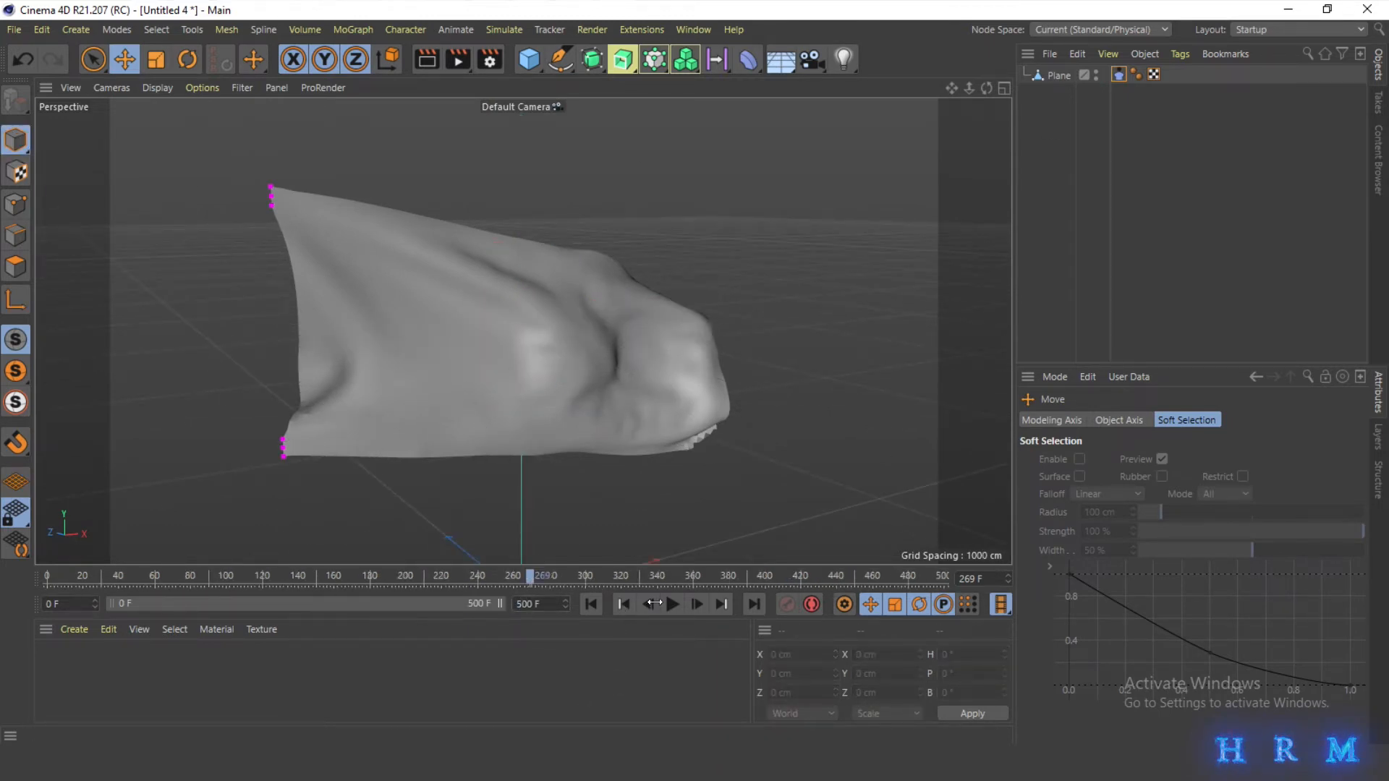
left_click(1120, 74)
left_click(1192, 420)
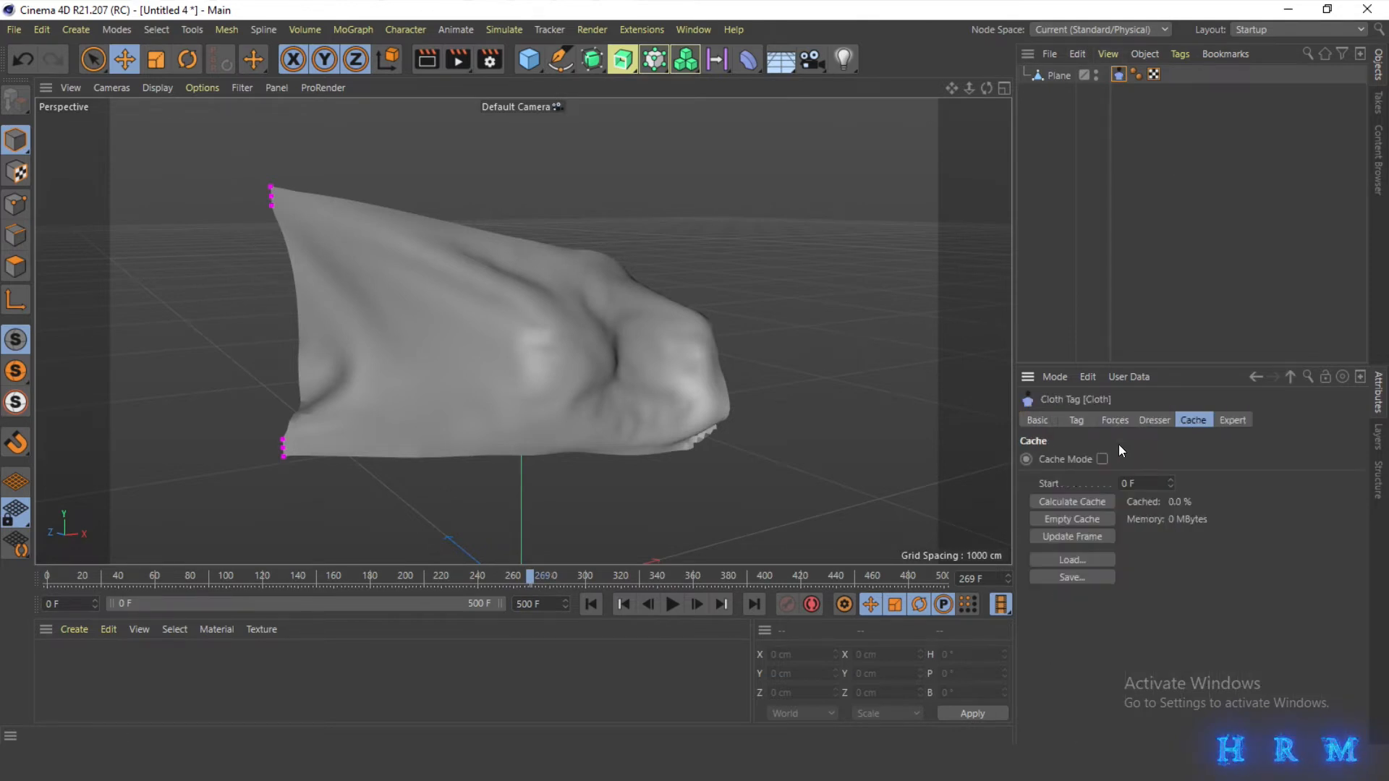
left_click(1106, 501)
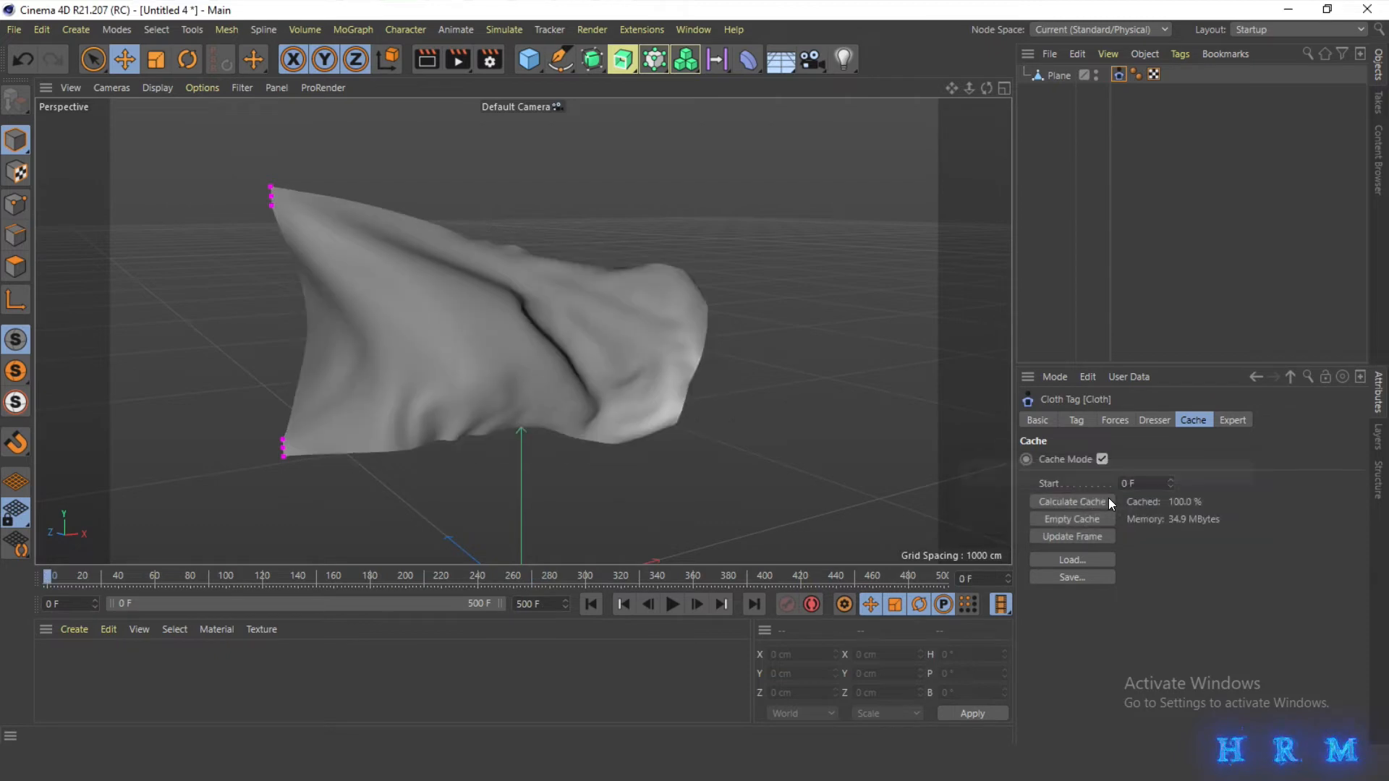
- Play the cached cloth animation and examine the folds up close at frame 150
left_click(673, 604)
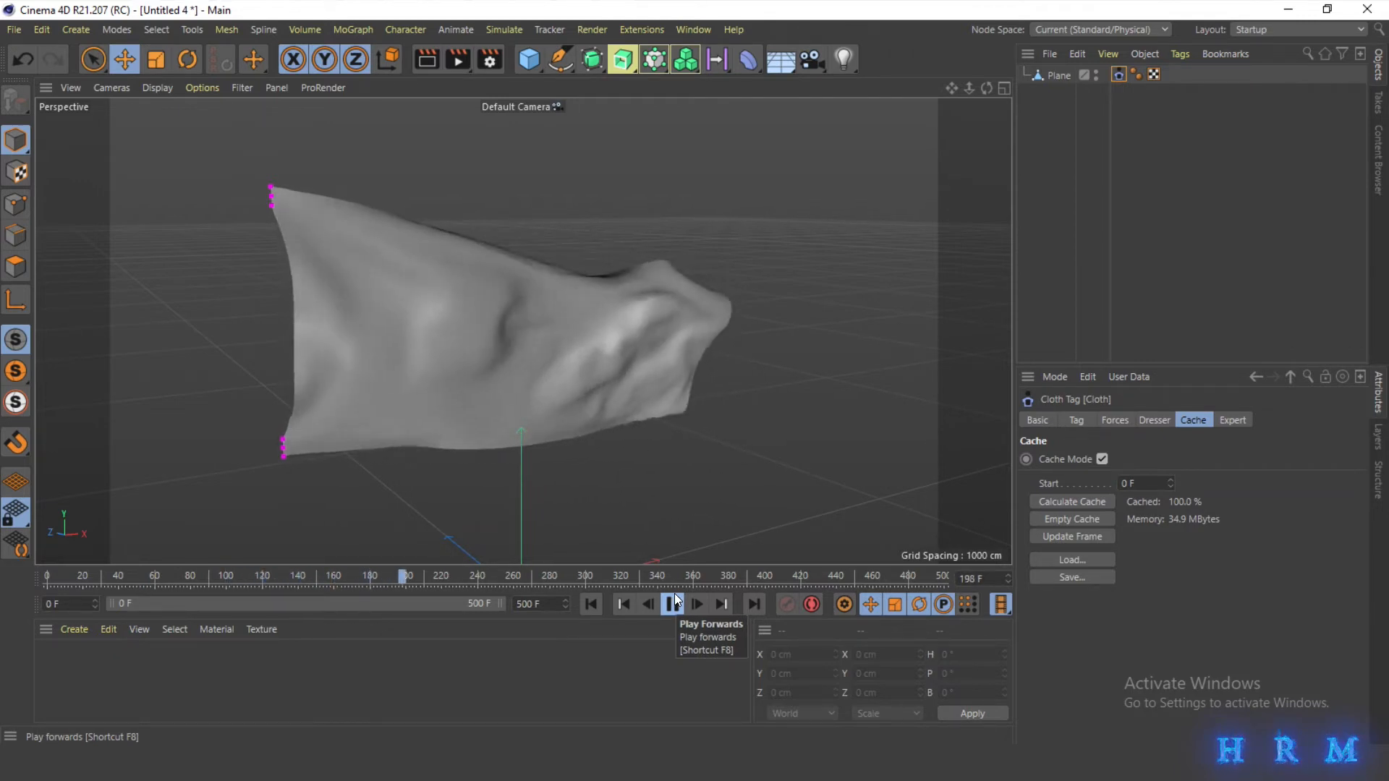
left_click(674, 603)
scroll(593, 331, "up", 3)
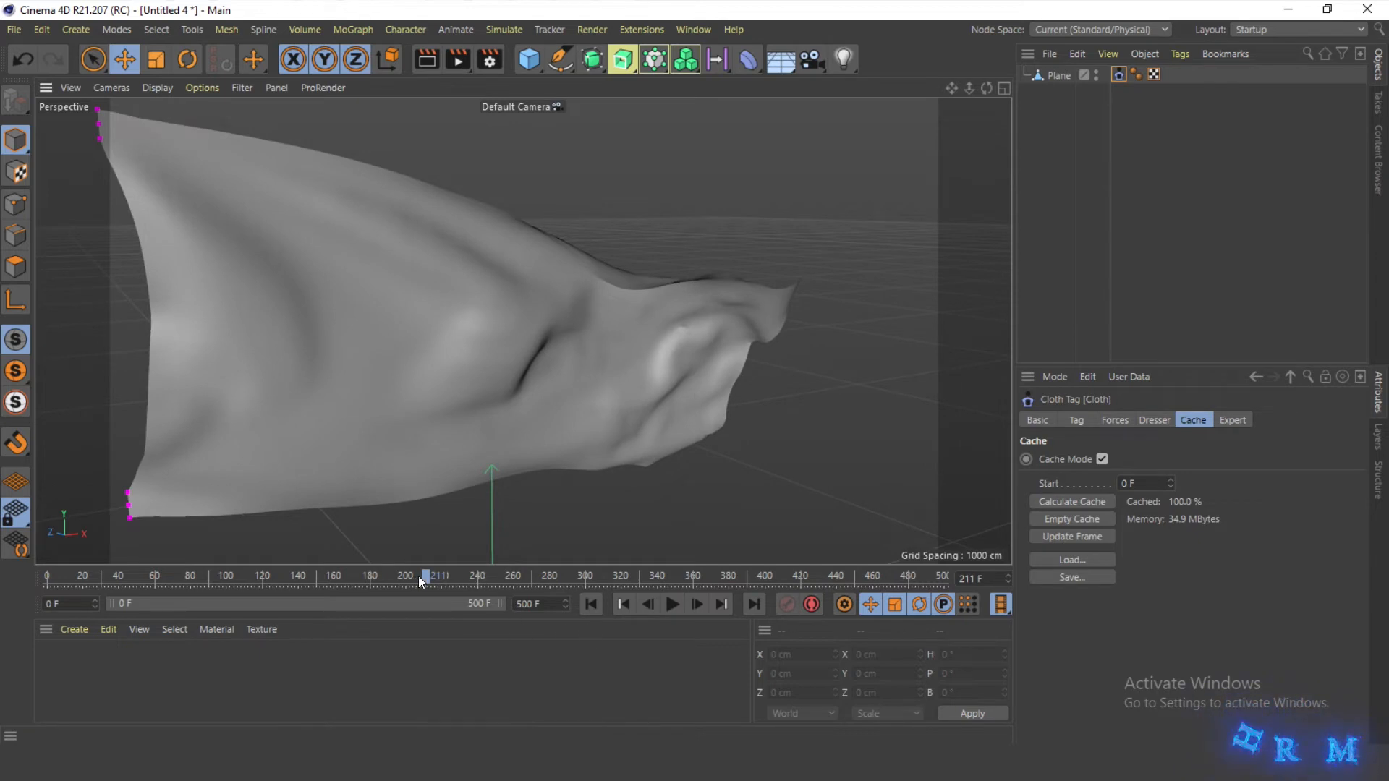
left_click_drag(418, 576, 316, 576)
scroll(636, 373, "up", 5)
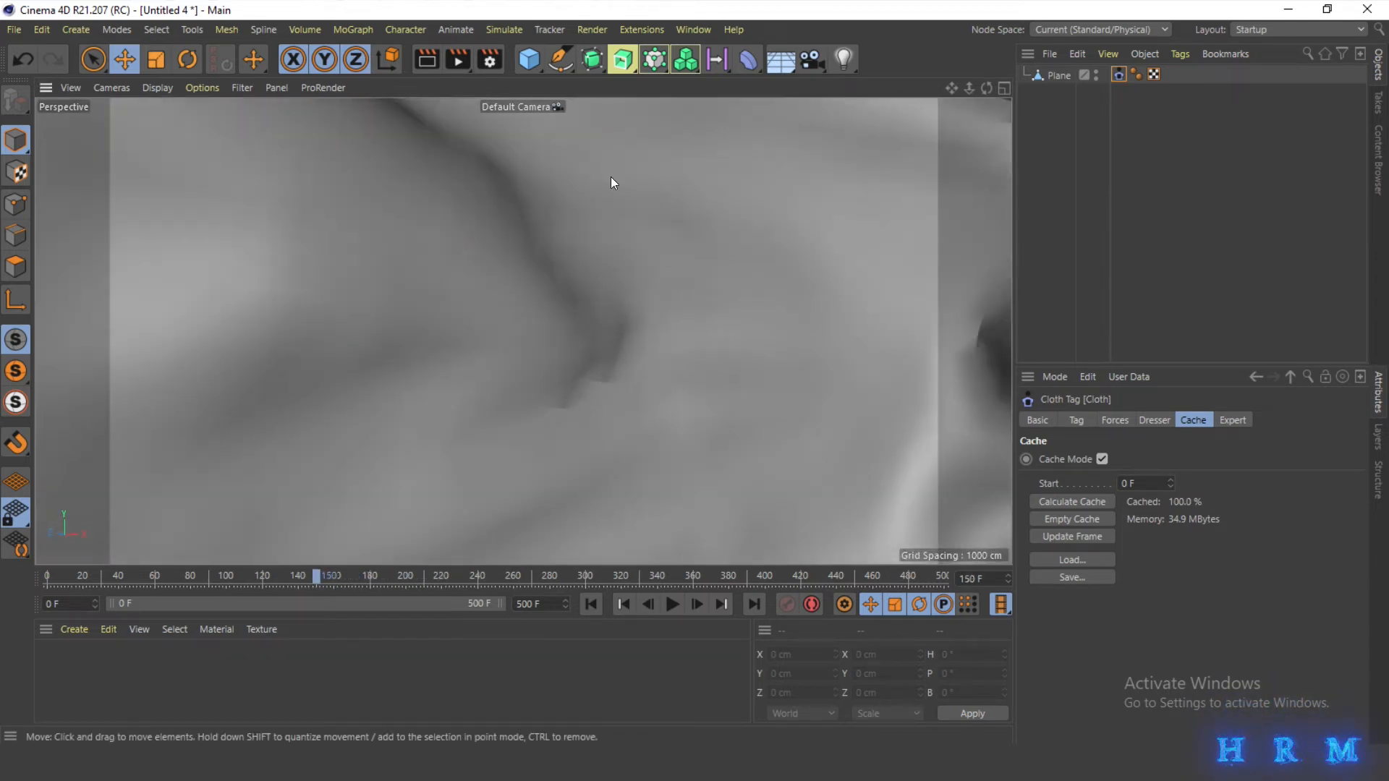
- Add a Subdivision Surface, make the Plane its child, and view the whole smoothed cloth
left_click_drag(654, 59, 667, 81)
left_click(1185, 631)
left_click_drag(1061, 75, 1061, 74)
left_click(1060, 146)
left_click_drag(970, 87, 1060, 102)
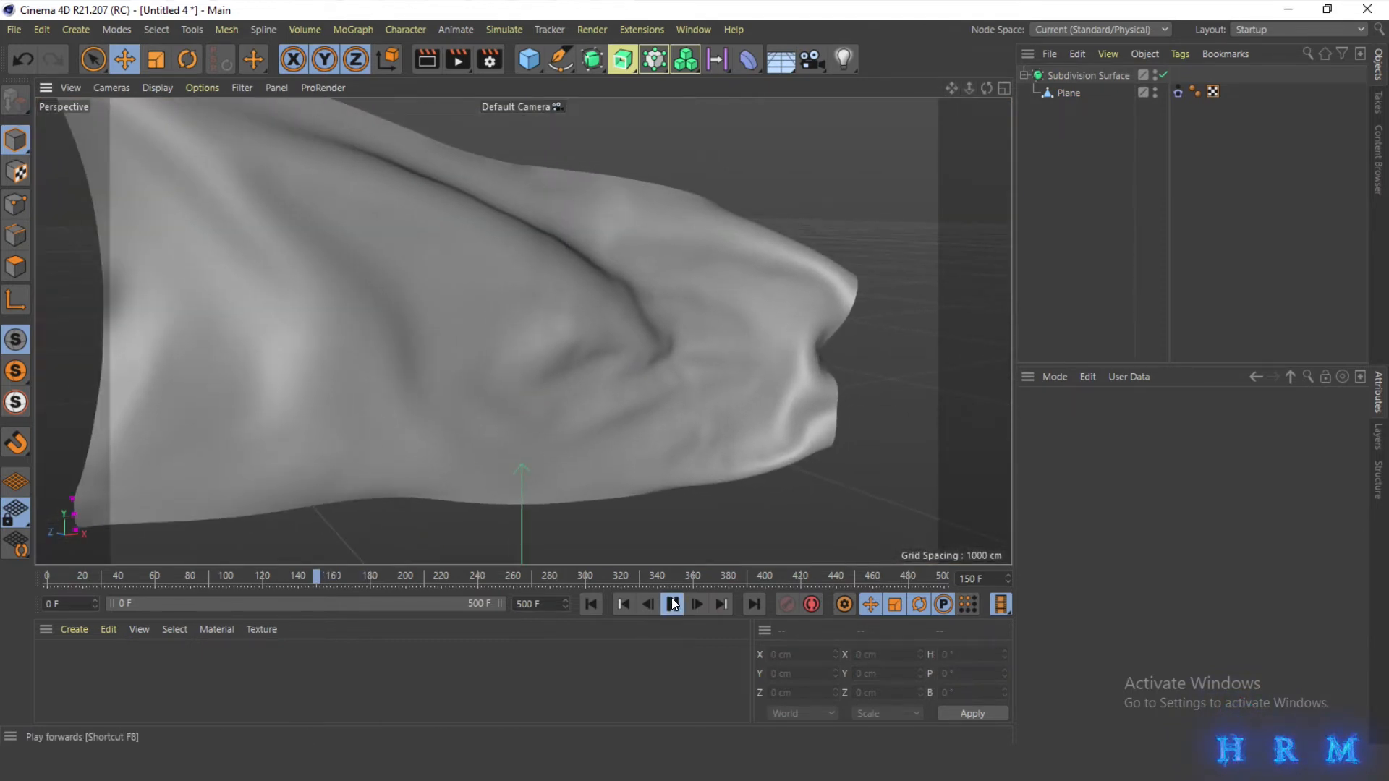
- Stop the playback at frame 158, add a Cylinder and make it editable
left_click(673, 600)
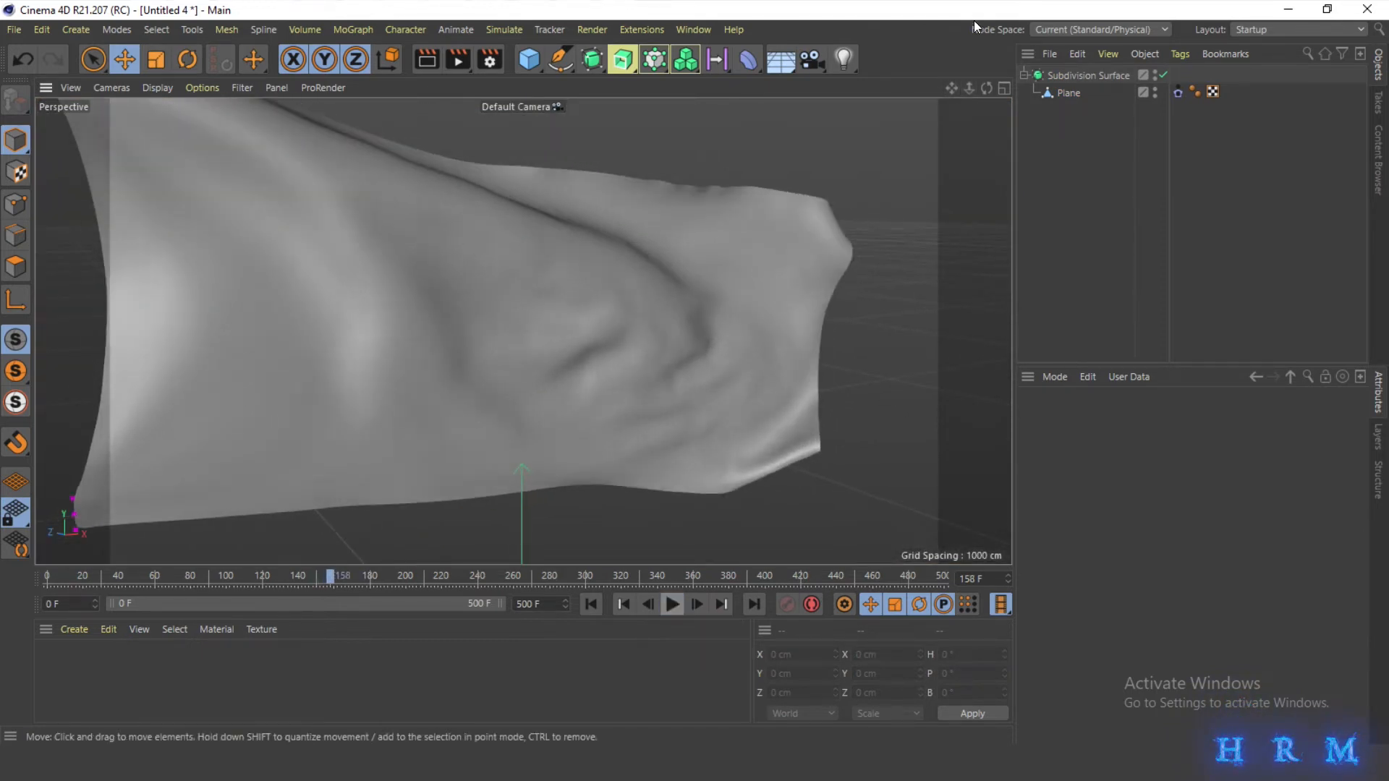
left_click_drag(971, 86, 1034, 127)
left_click_drag(970, 88, 916, 87)
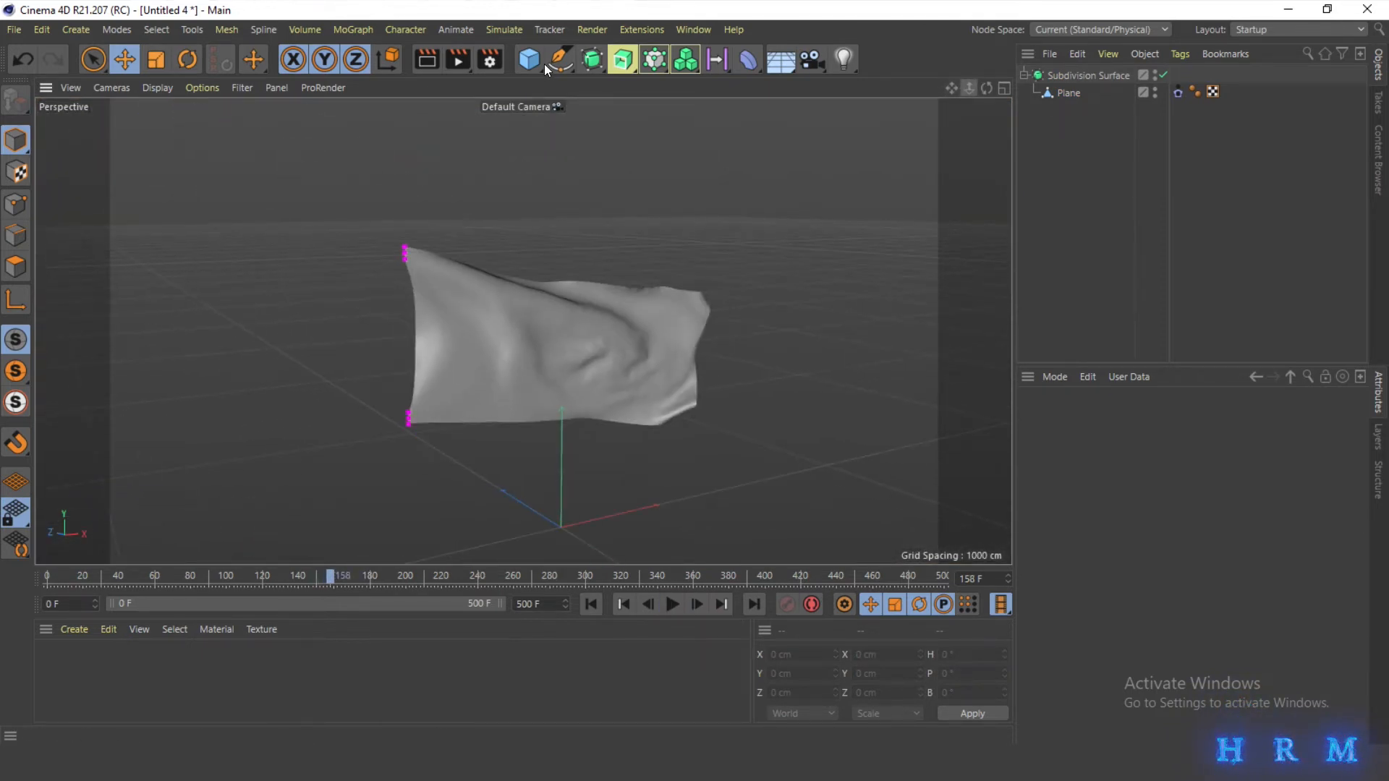
left_click_drag(542, 62, 689, 95)
left_click_drag(867, 94, 868, 96)
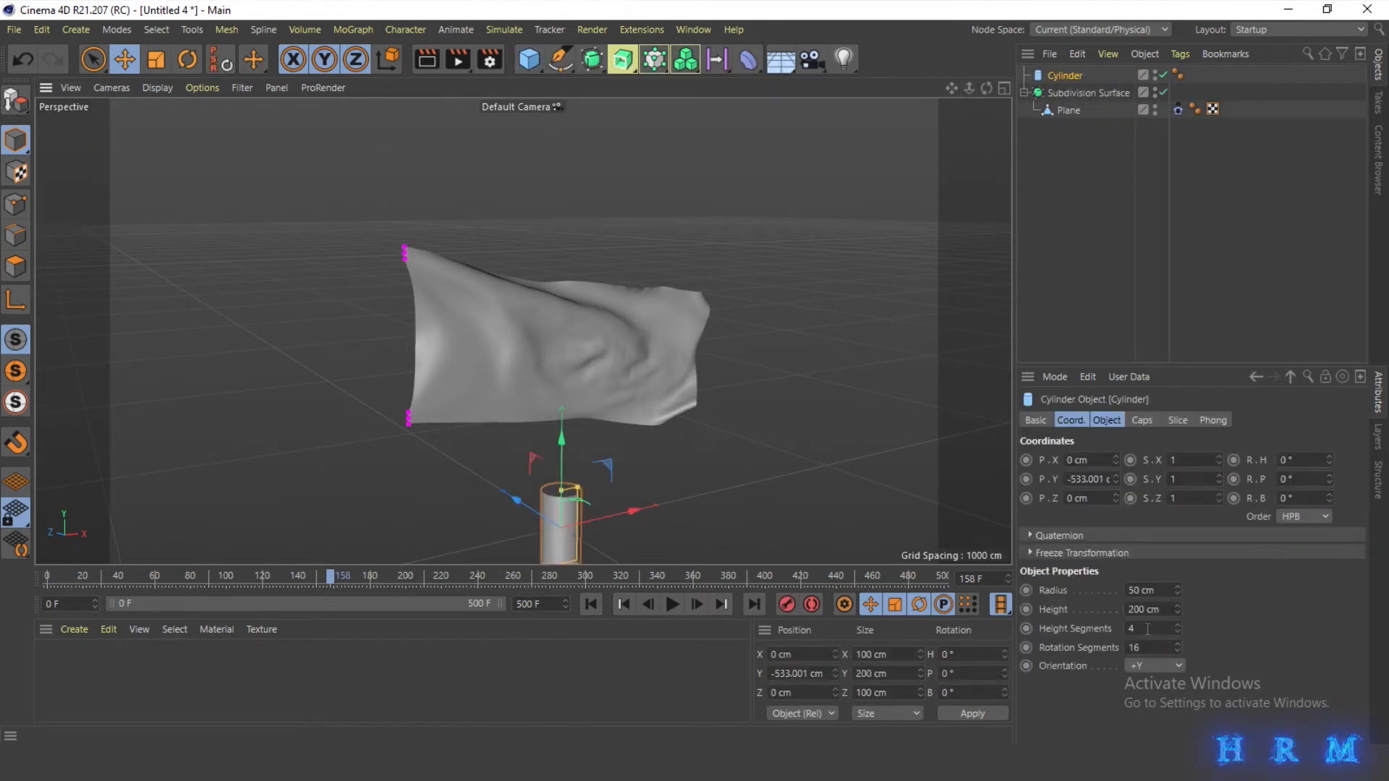
key("c")
- Move the cylinder to the flag's pinned edge and stretch its end points into a pole about 1112 cm tall
left_click_drag(562, 438, 414, 359)
scroll(414, 359, "up", 2)
left_click(16, 206)
left_click_drag(95, 61, 152, 109)
left_click_drag(461, 371, 343, 334)
left_click_drag(402, 285, 399, 142)
left_click_drag(300, 416, 596, 534)
left_click_drag(400, 382, 403, 749)
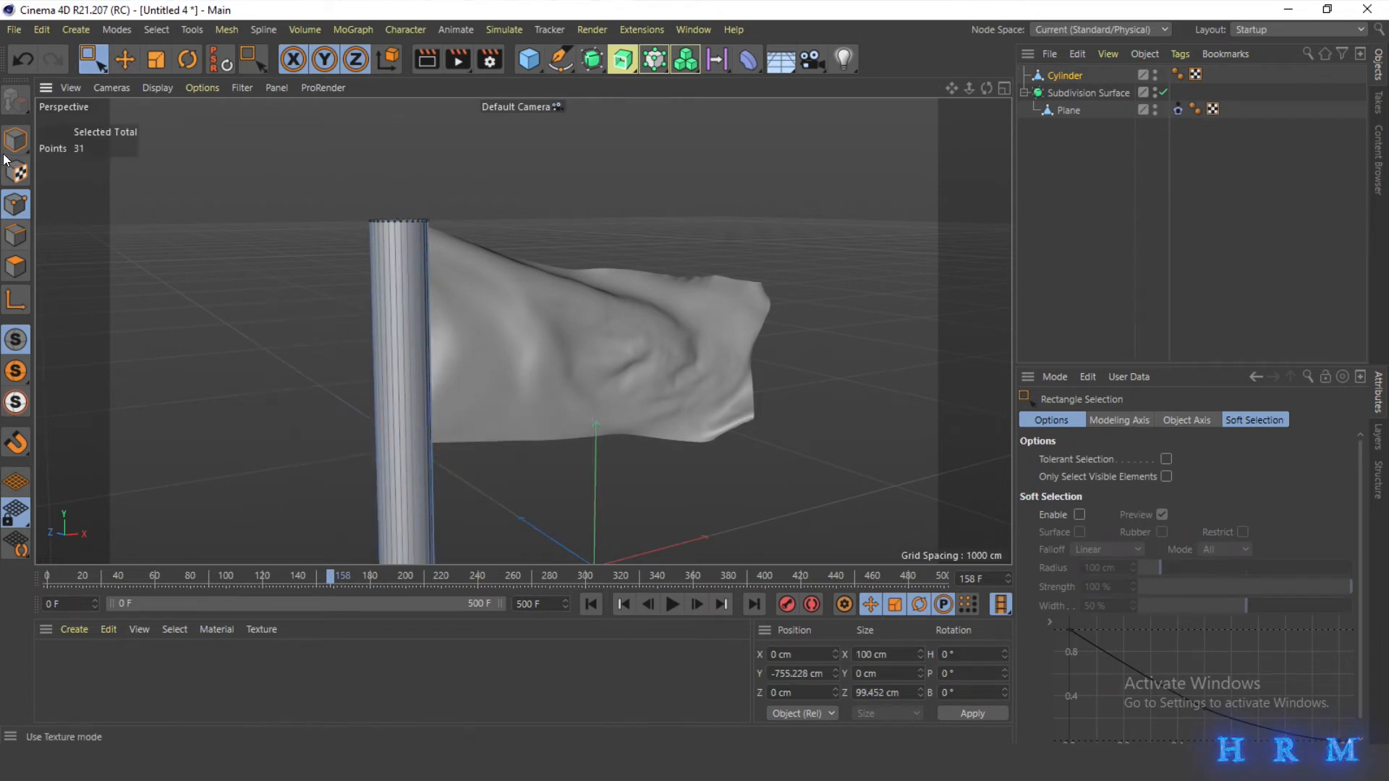
- Scale the pole down to about 11.4 cm thick and nudge it against the flag's pinned edge
left_click(16, 140)
key("t")
left_click_drag(739, 294, 2, 325)
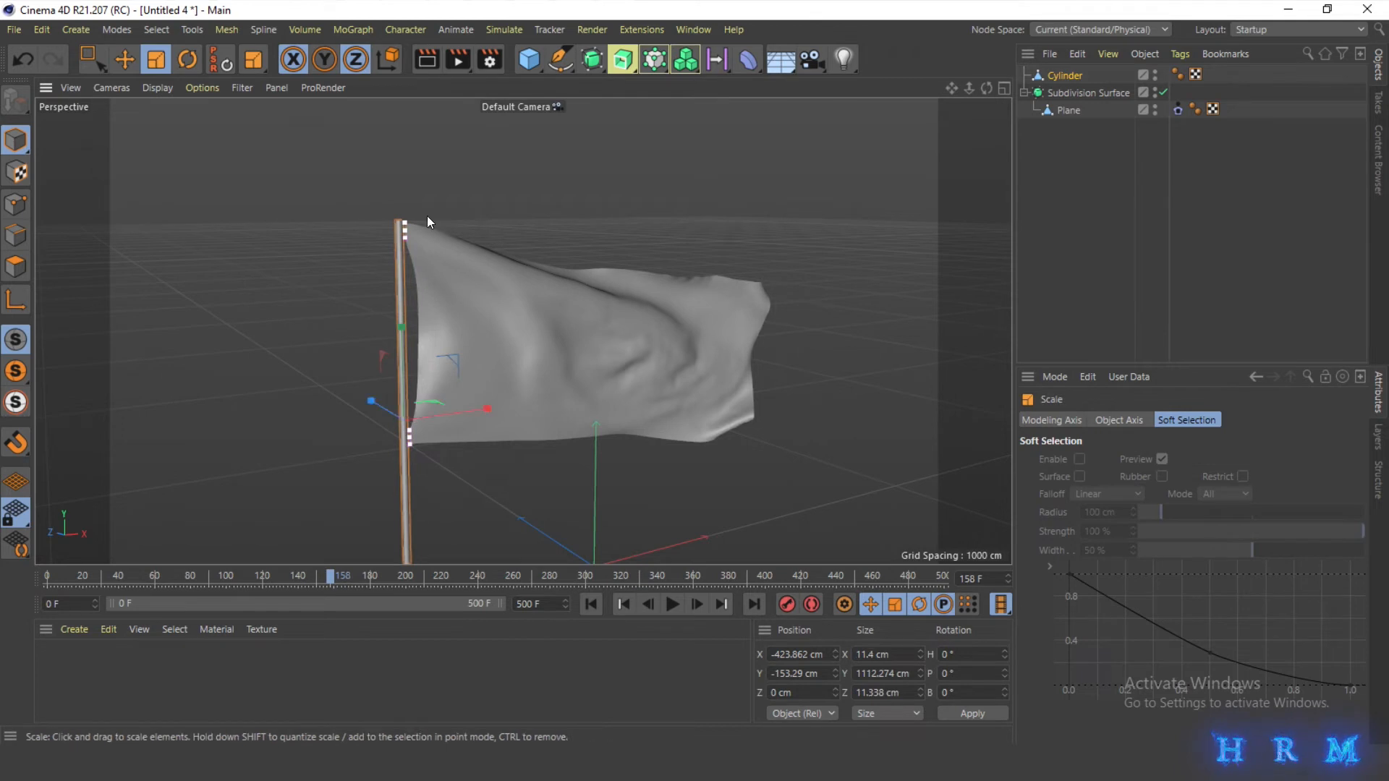
scroll(411, 240, "up", 8)
left_click(126, 63)
left_click_drag(985, 84, 973, 225)
left_click_drag(502, 459, 510, 461)
- Cut a loop around the pole just below its upper end, at an offset of about 99.4%
scroll(358, 292, "up", 5)
scroll(357, 291, "up", 3)
left_click(15, 204)
right_click(542, 210)
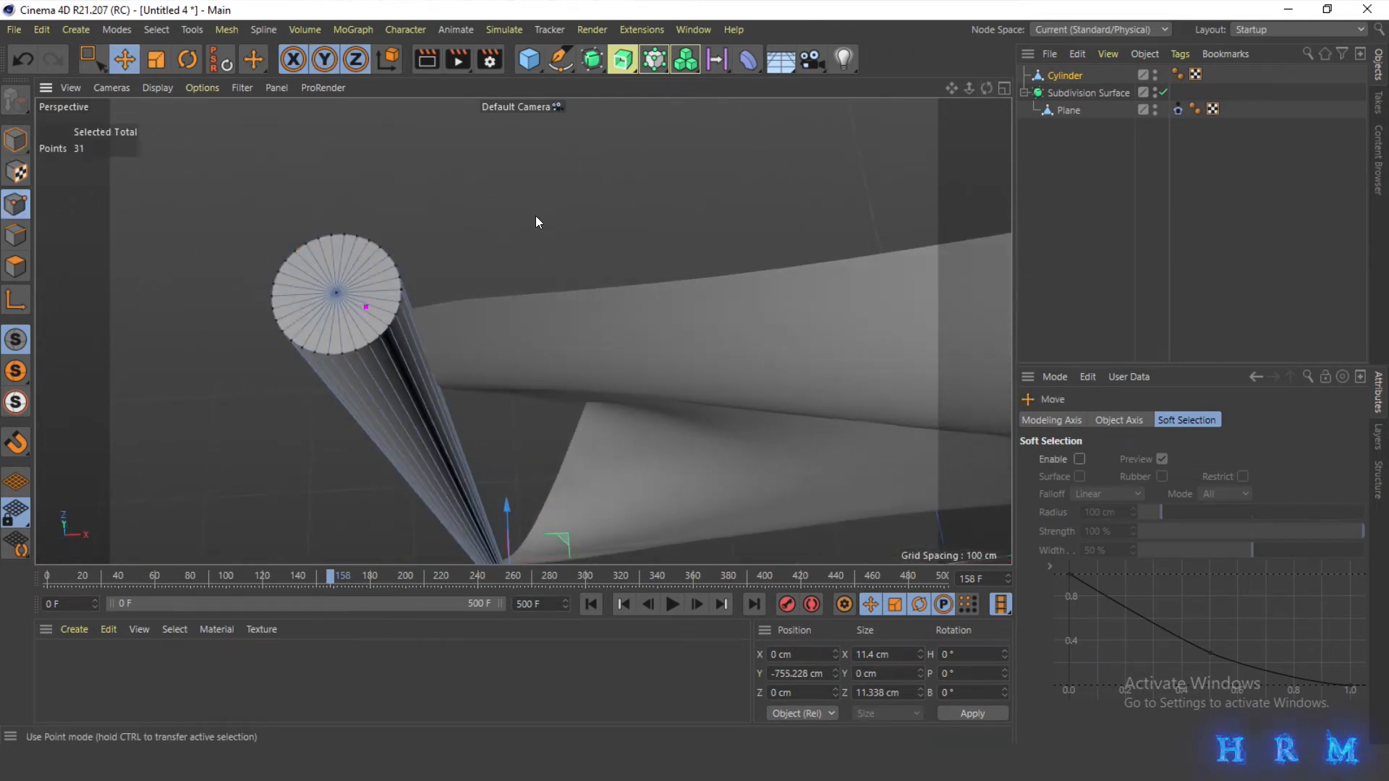
left_click(570, 401)
left_click_drag(984, 88, 981, 8)
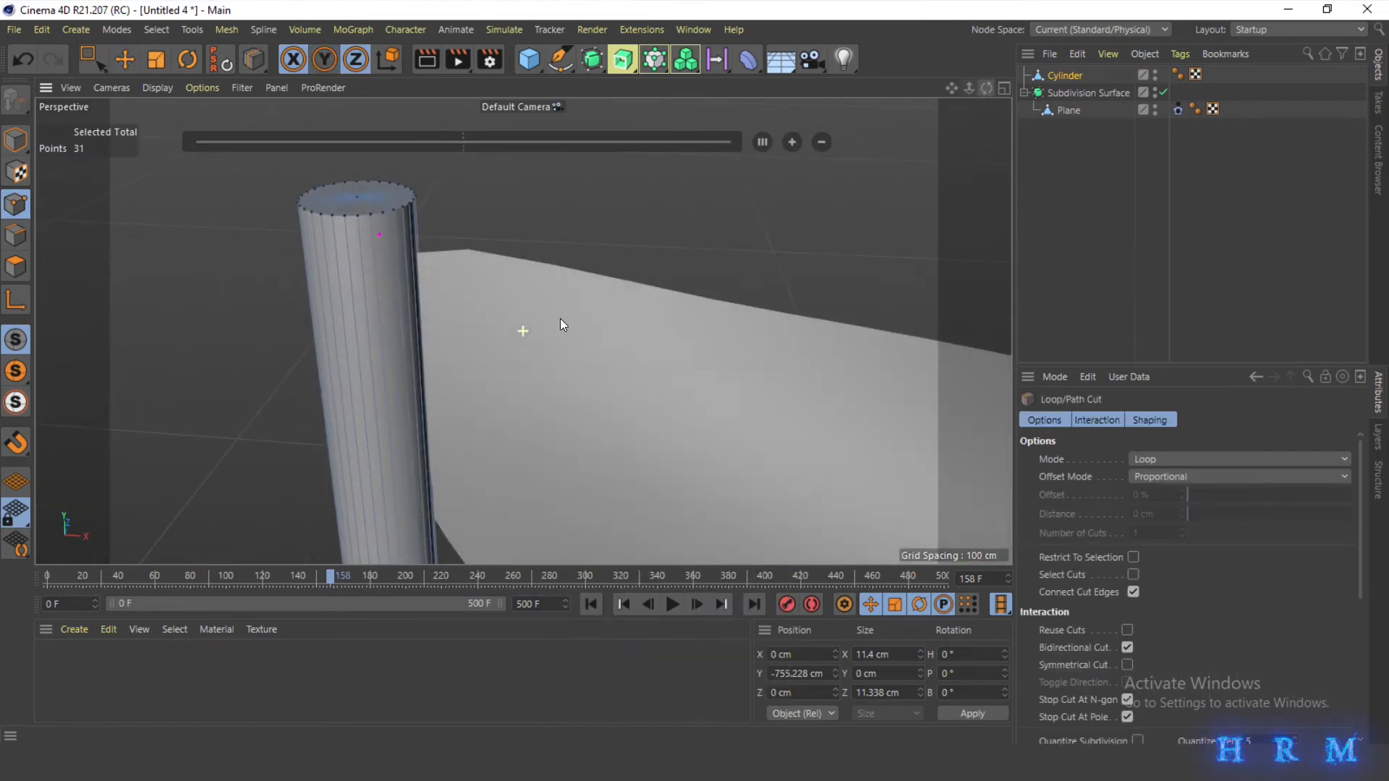
left_click(367, 271)
- Loop-select the narrow polygon band at the pole's upper end and extrude it outward to about 14 cm across
left_click(192, 29)
mouse_move(157, 29)
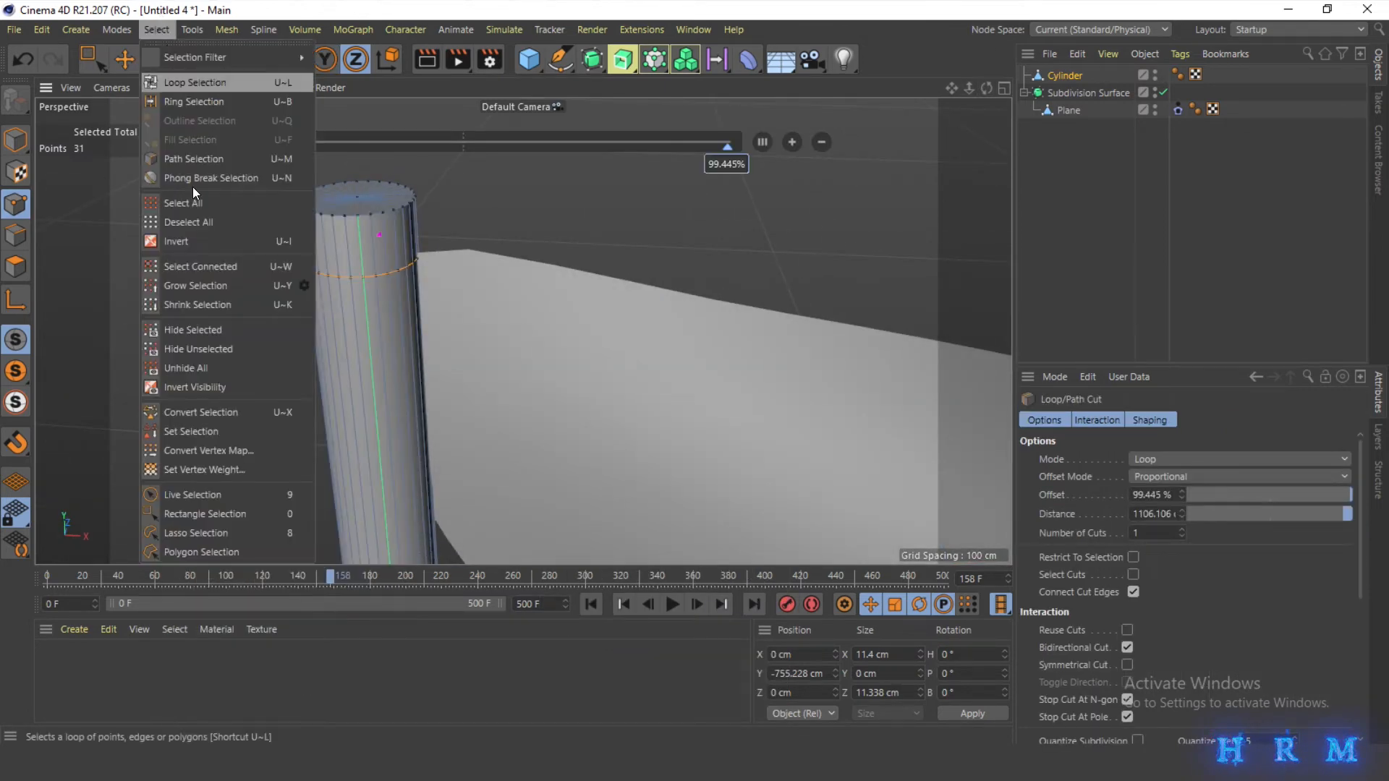
left_click(181, 83)
left_click(16, 266)
right_click(493, 247)
left_click(241, 175)
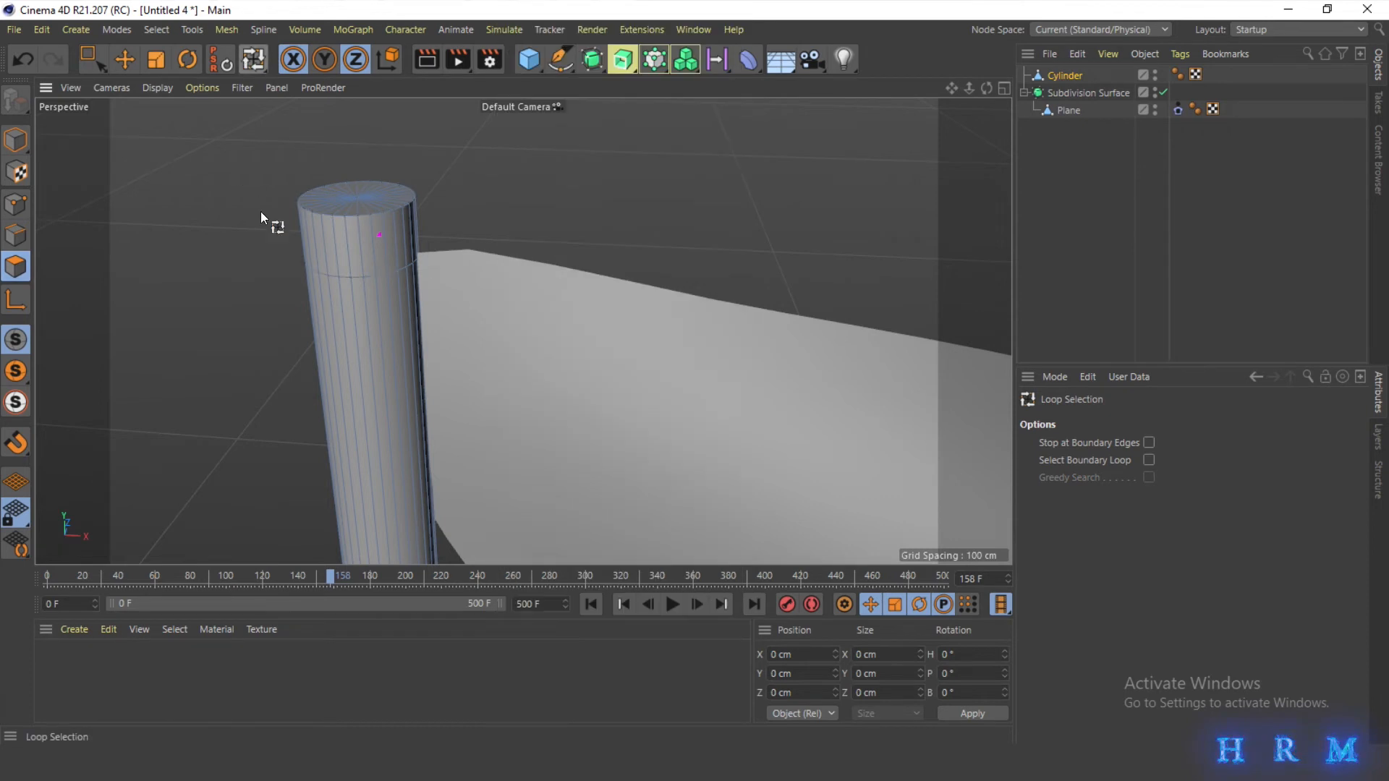
left_click(391, 239)
right_click(503, 246)
left_click(531, 129)
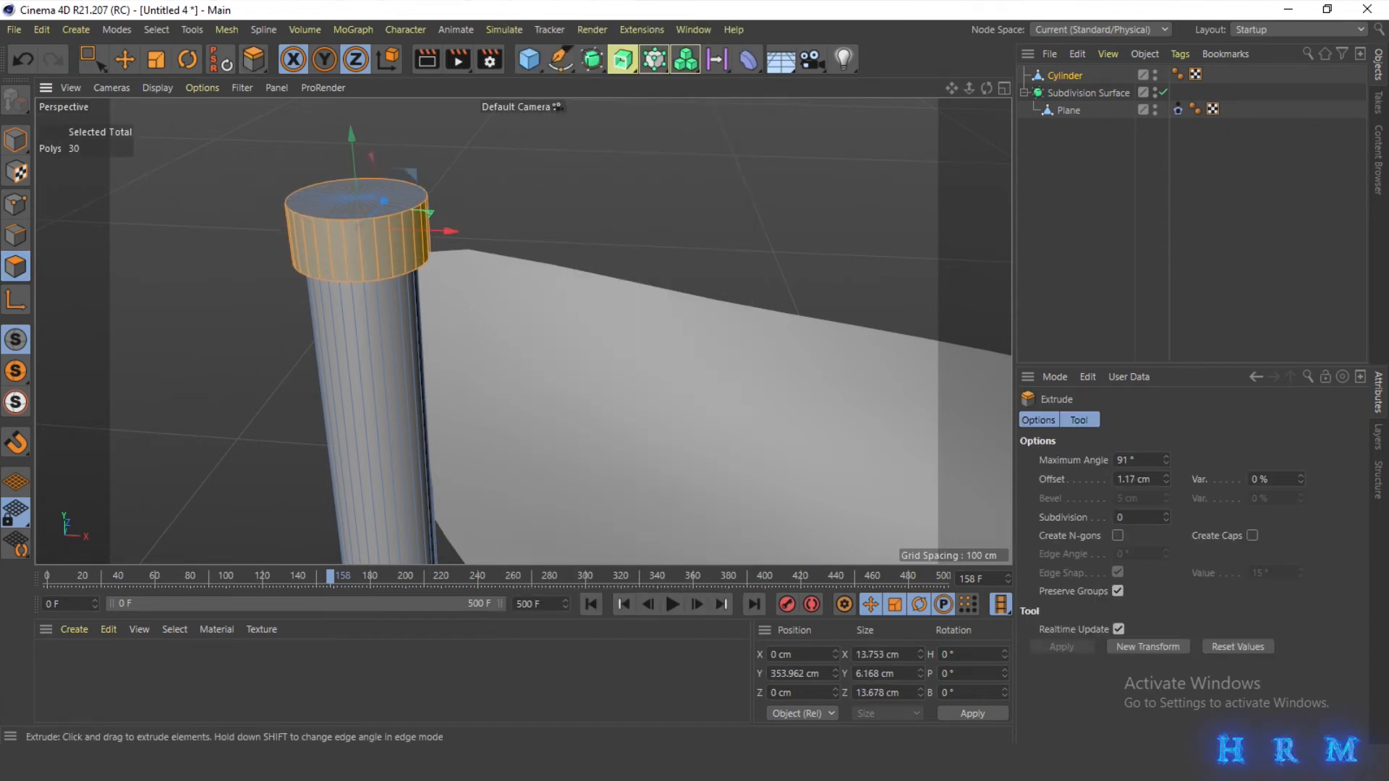
left_click_drag(353, 229, 360, 229)
- Bevel the upper and lower rim edge loops of the pole's cap by about 0.83 cm with 2 subdivisions
scroll(360, 228, "up", 5)
left_click(255, 60)
left_click(16, 235)
left_click(296, 201)
left_click(340, 375, "shift")
right_click(406, 521)
left_click(446, 238)
left_click_drag(337, 205, 338, 222)
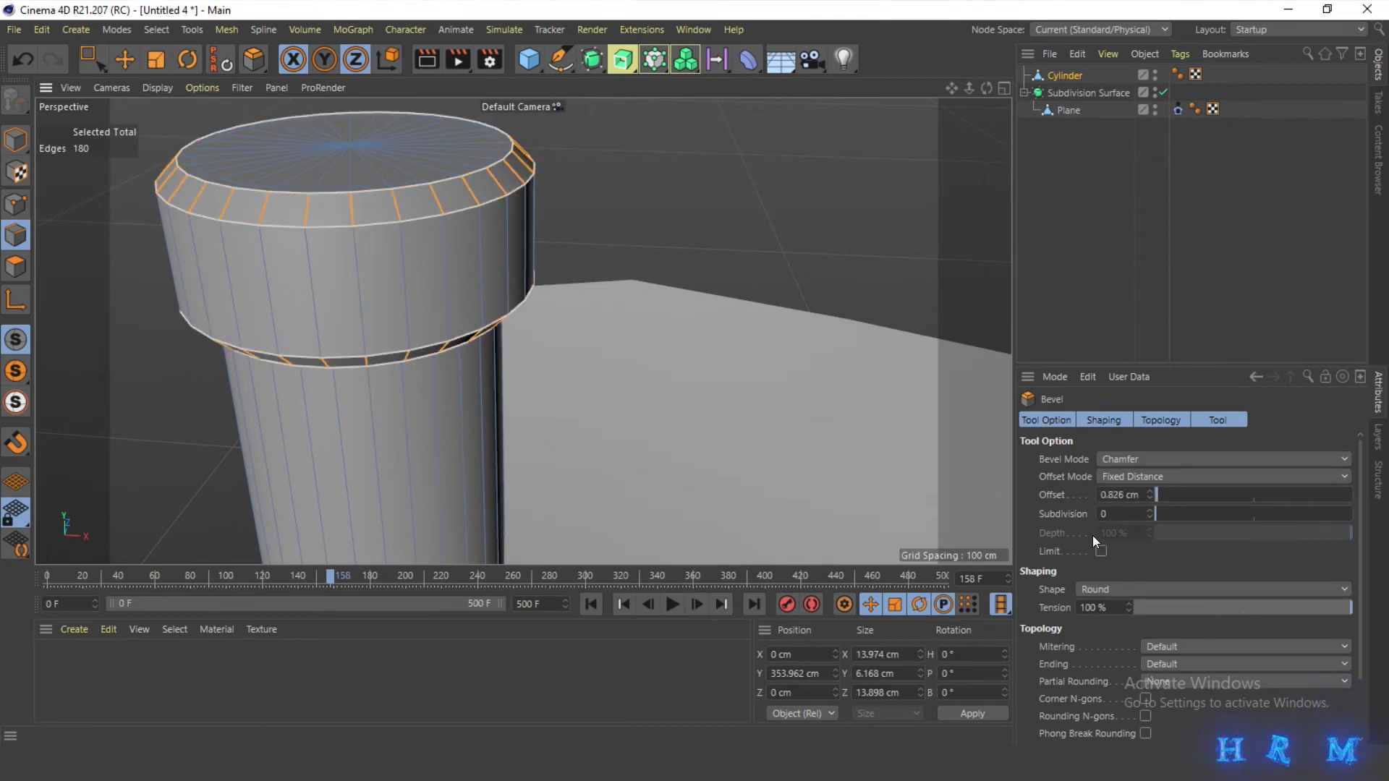
double_click(1149, 510)
left_click(1086, 232)
- Return to model mode and scale the whole pole up slightly
left_click_drag(970, 88, 1034, 217)
left_click(16, 140)
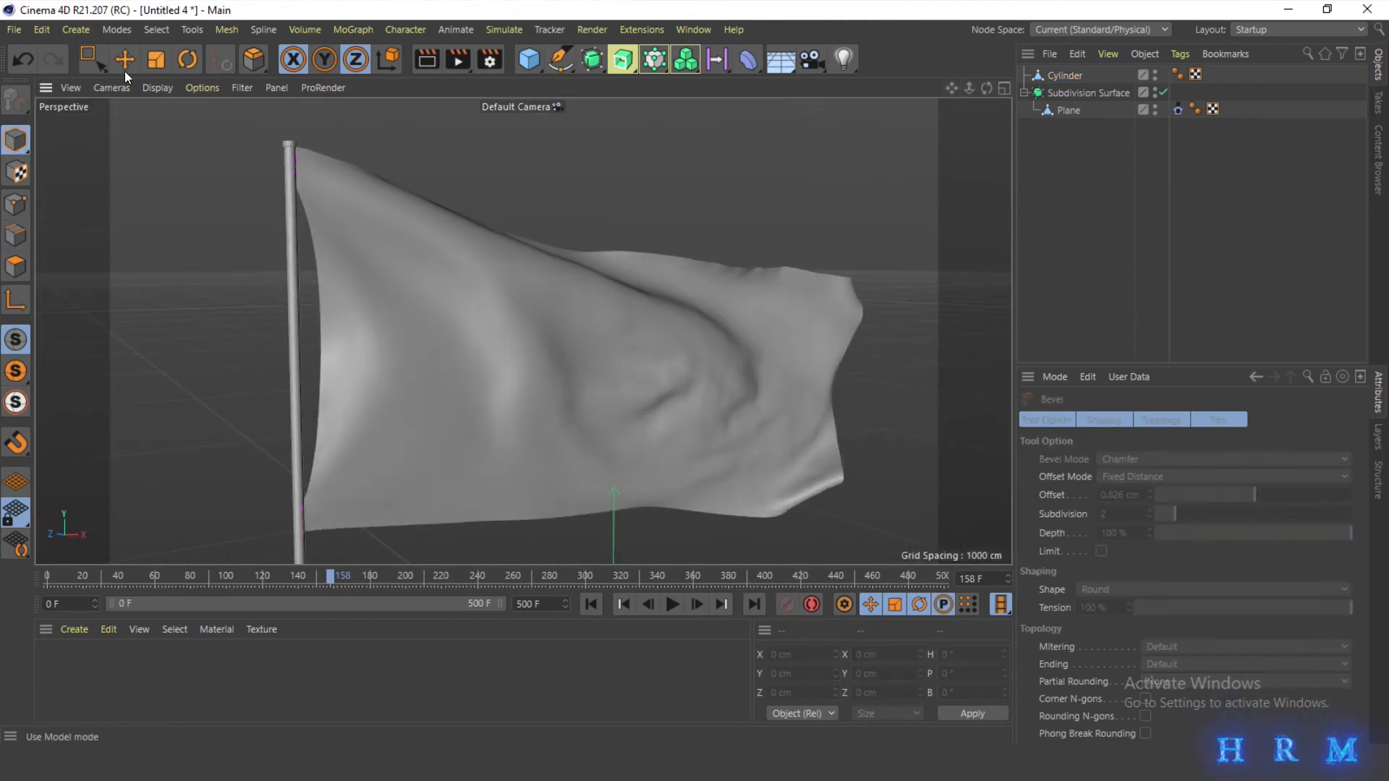
left_click(156, 59)
left_click(282, 211)
left_click_drag(179, 272, 284, 256)
- Create a new material and load the United States flag image as its Color texture without copying it to the project
double_click(186, 700)
double_click(55, 661)
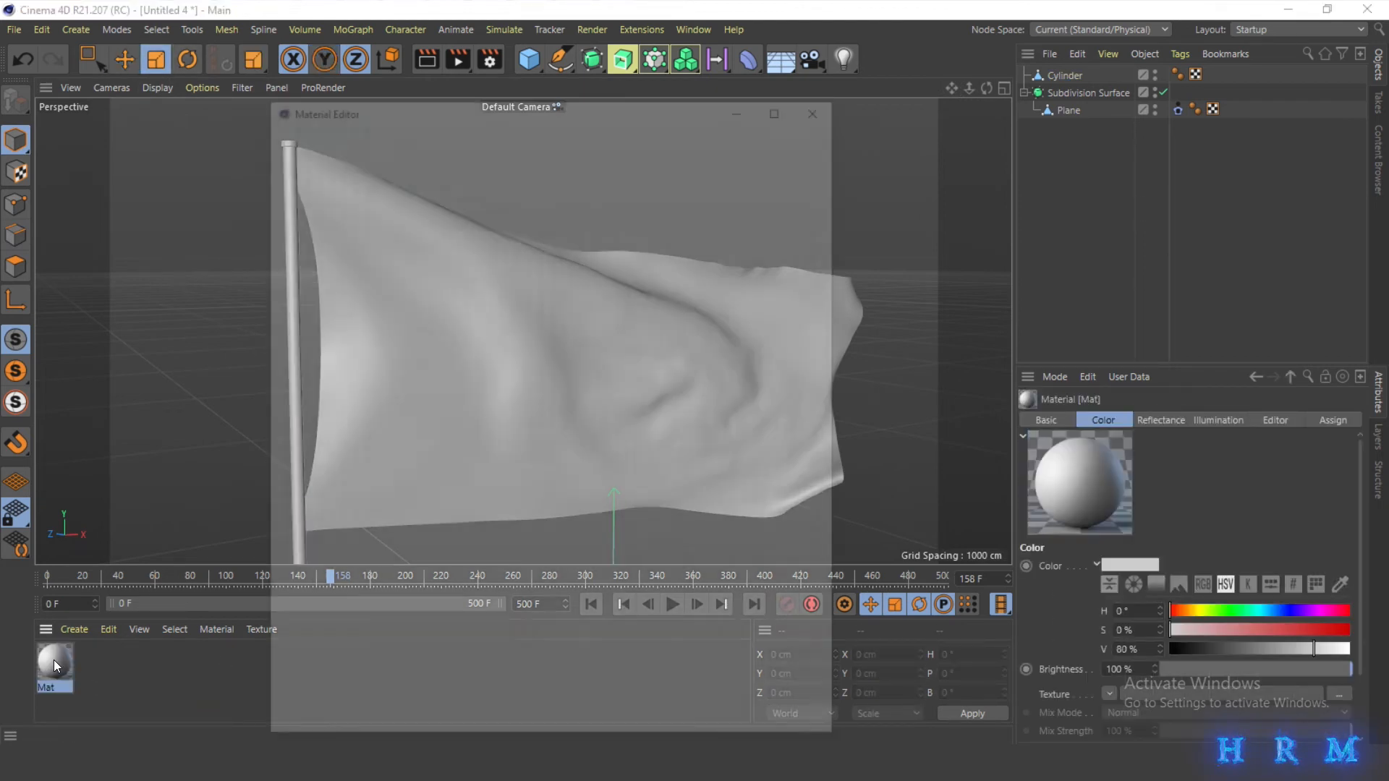
left_click(827, 299)
double_click(646, 297)
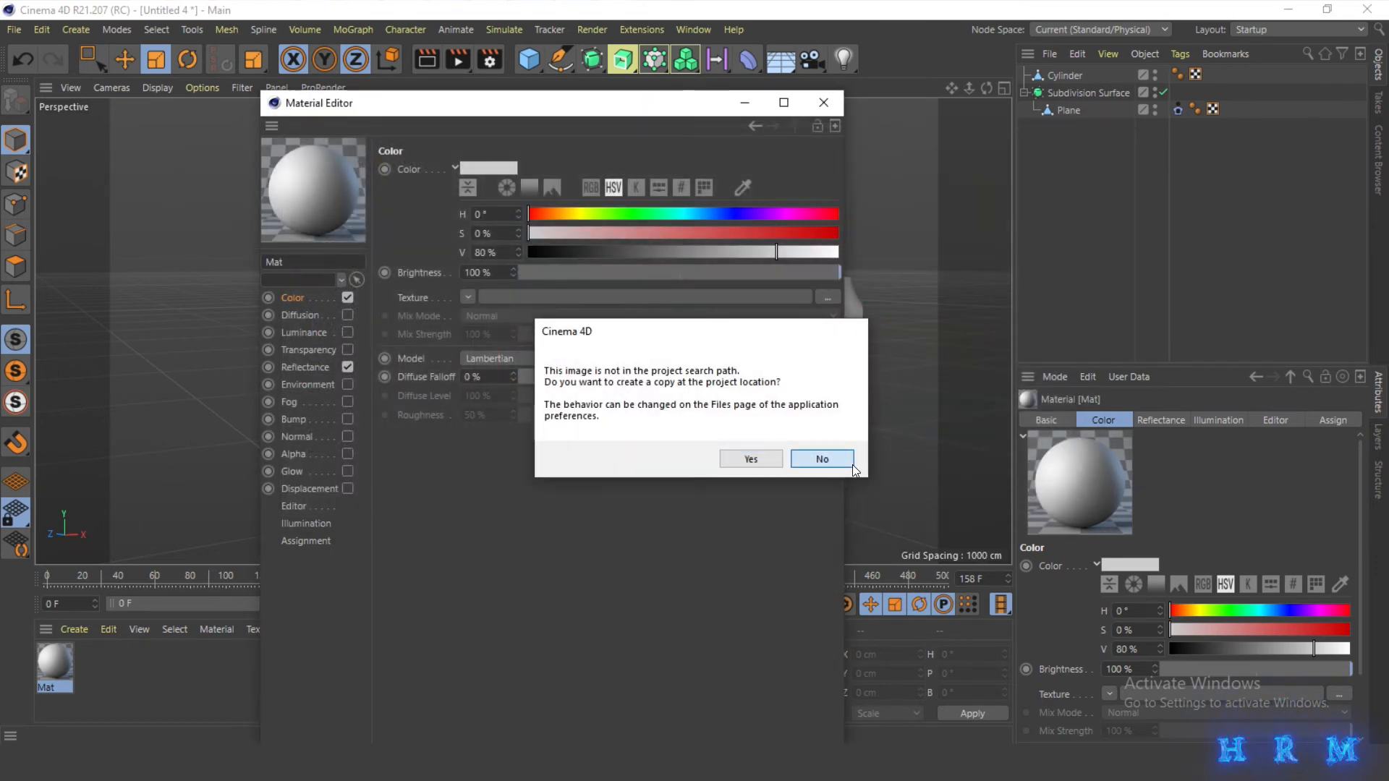
left_click(852, 463)
- Set the material's default specular Falloff to -11% and Specular Strength to 37%
left_click(304, 367)
left_click_drag(677, 475, 672, 475)
left_click_drag(613, 511, 654, 511)
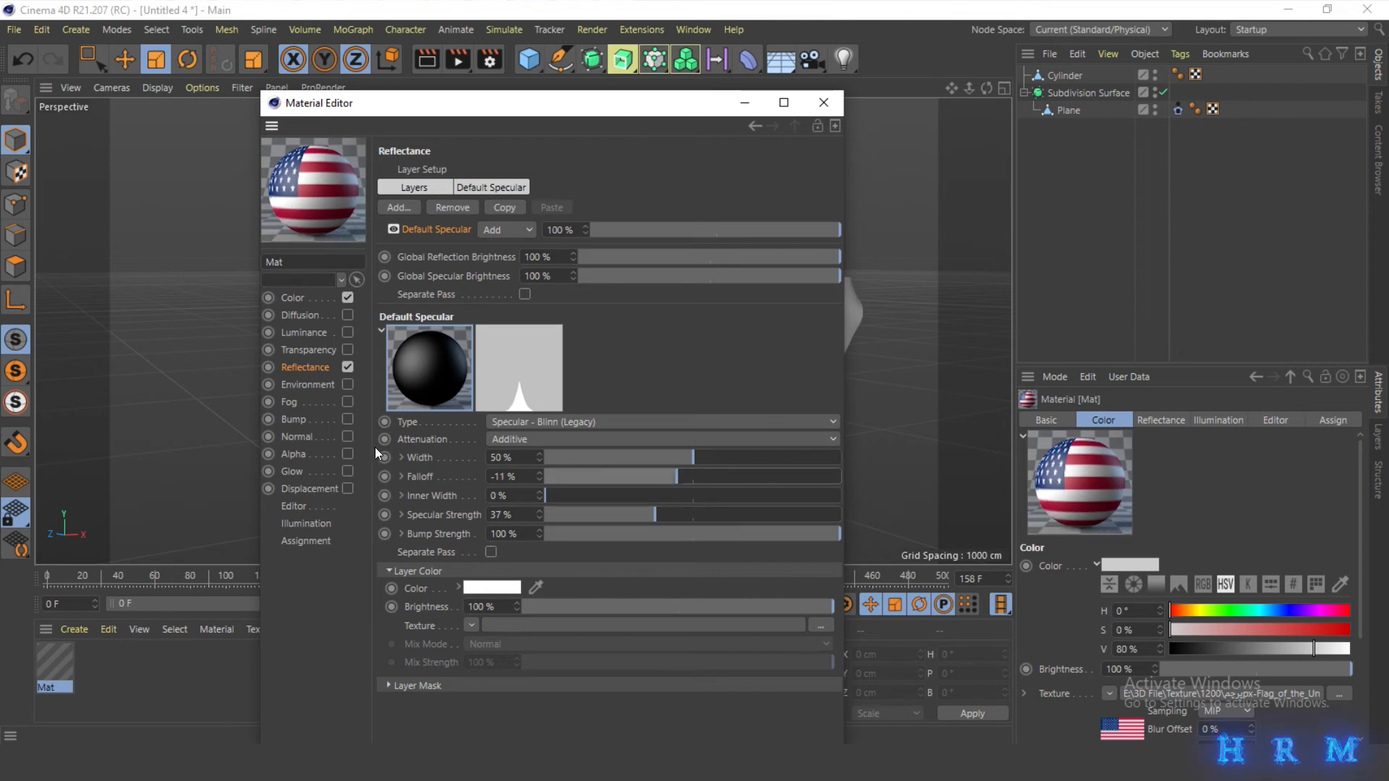
- Enable the material's Bump channel with a Noise texture and open the shader's settings
left_click(348, 420)
left_click(454, 211)
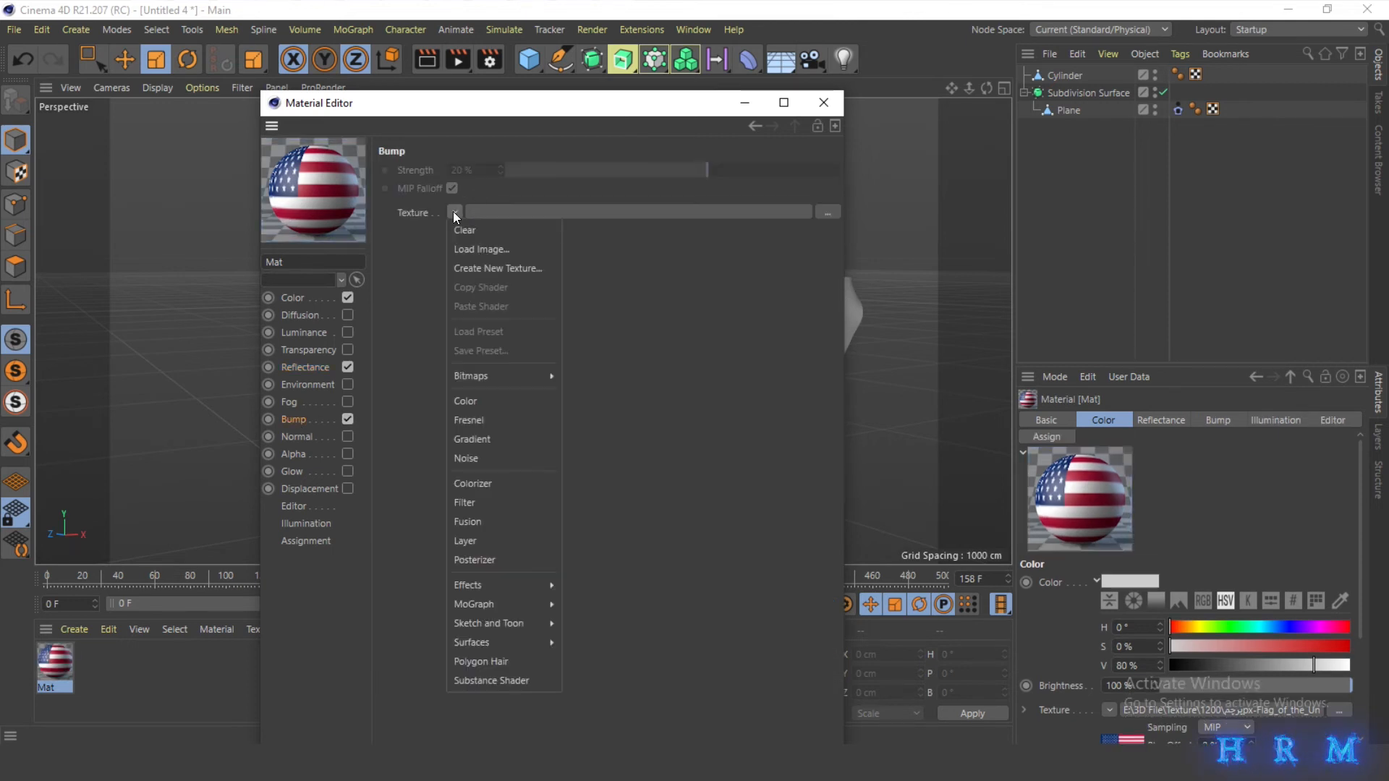
left_click(480, 461)
left_click(469, 253)
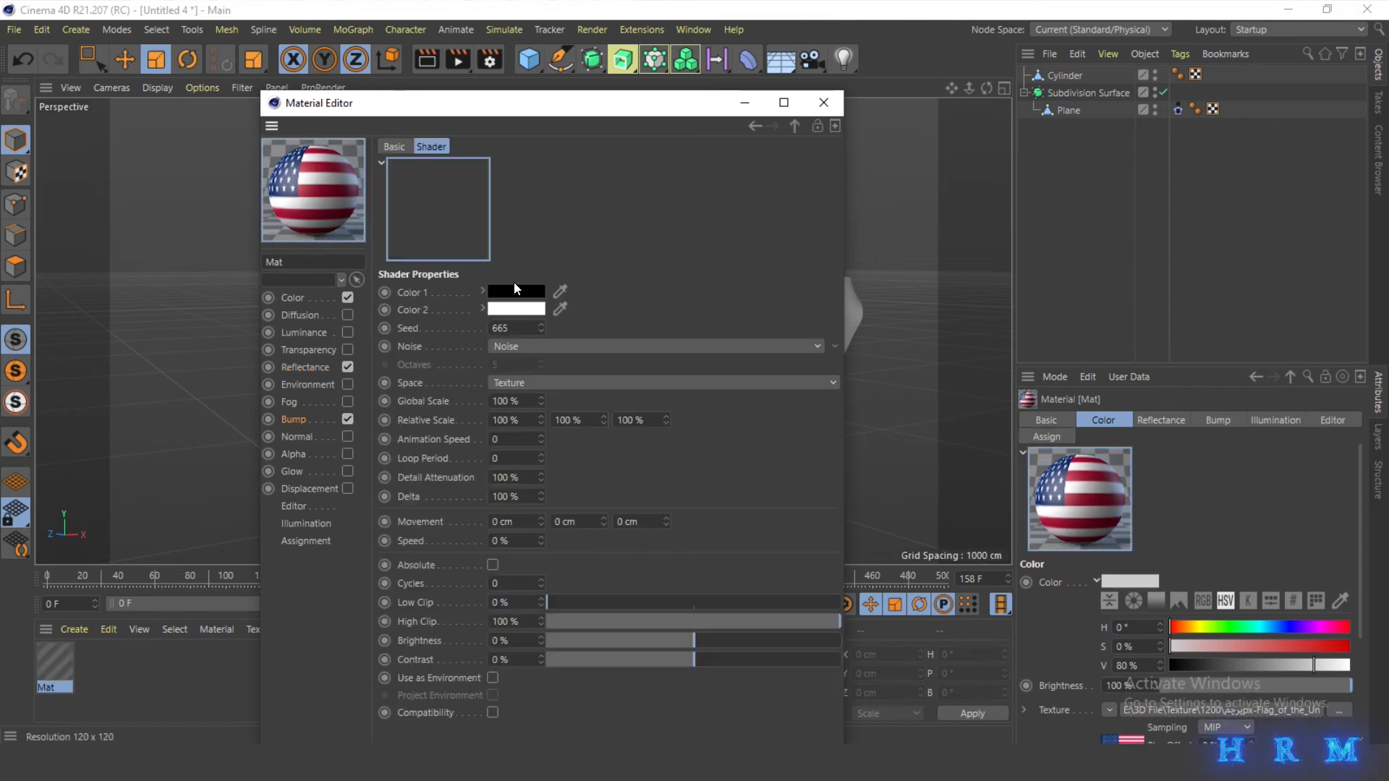
- Apply the flag material to the Plane and render the view at frame 166
left_click_drag(534, 107, 1038, 277)
left_click_drag(58, 662, 1071, 112)
left_click(675, 605)
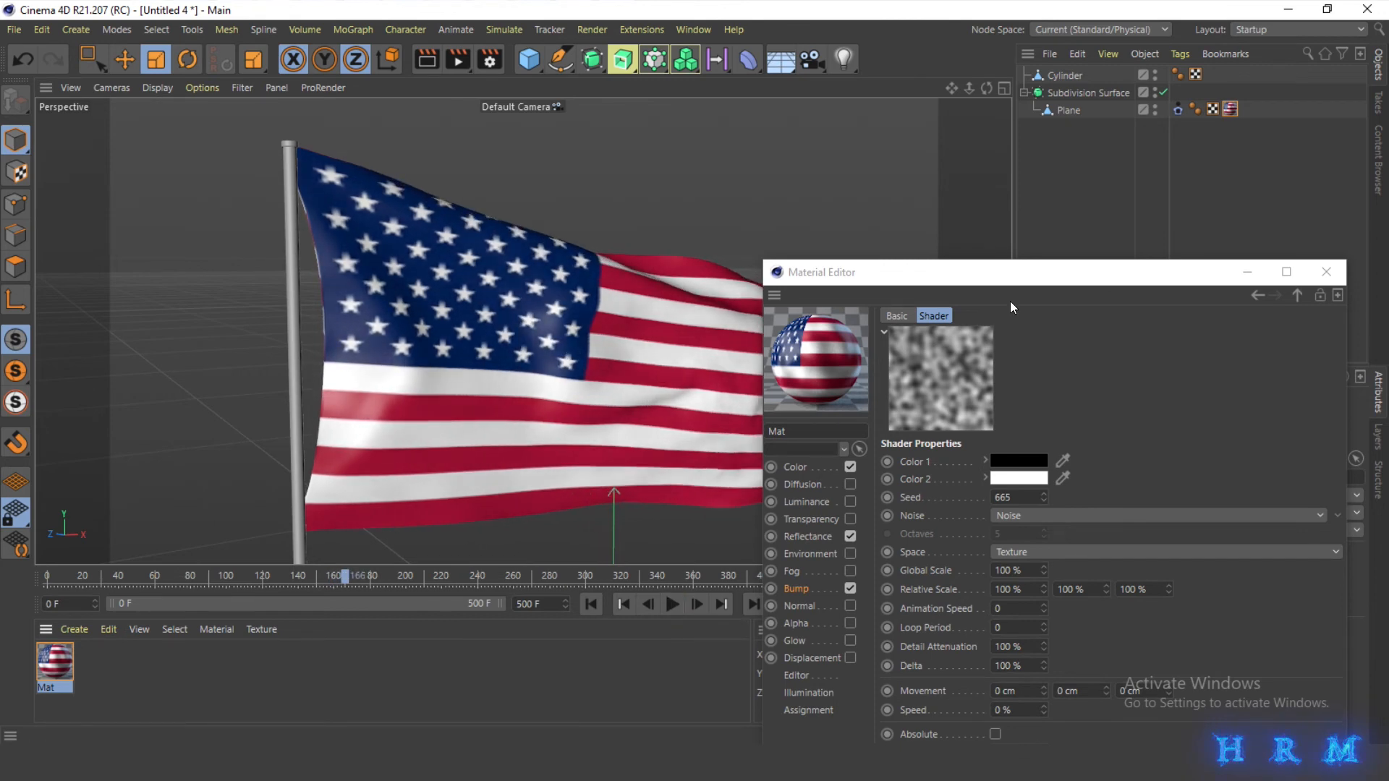
left_click(420, 57)
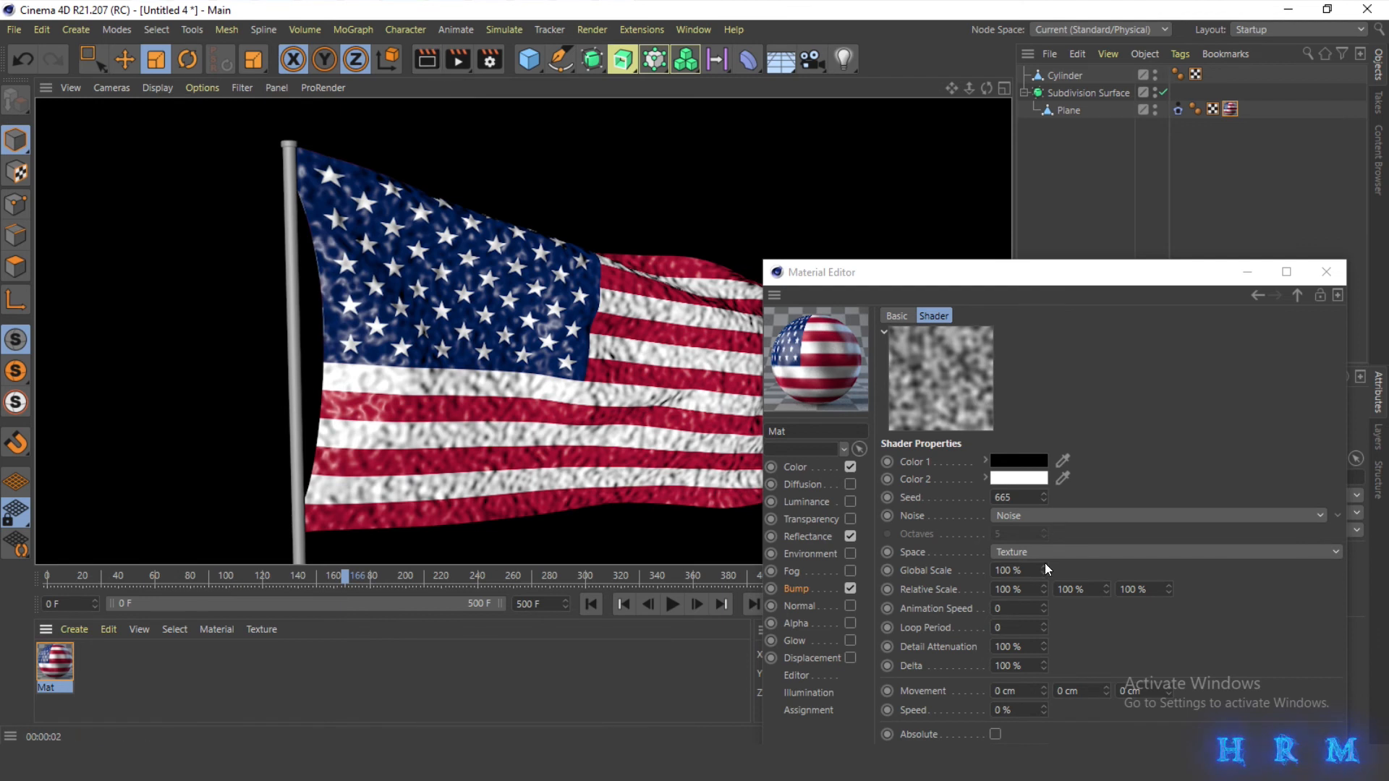
- Set the Noise shader's three Relative Scale values to 15% and render the view again
double_click(1009, 589)
type("15")
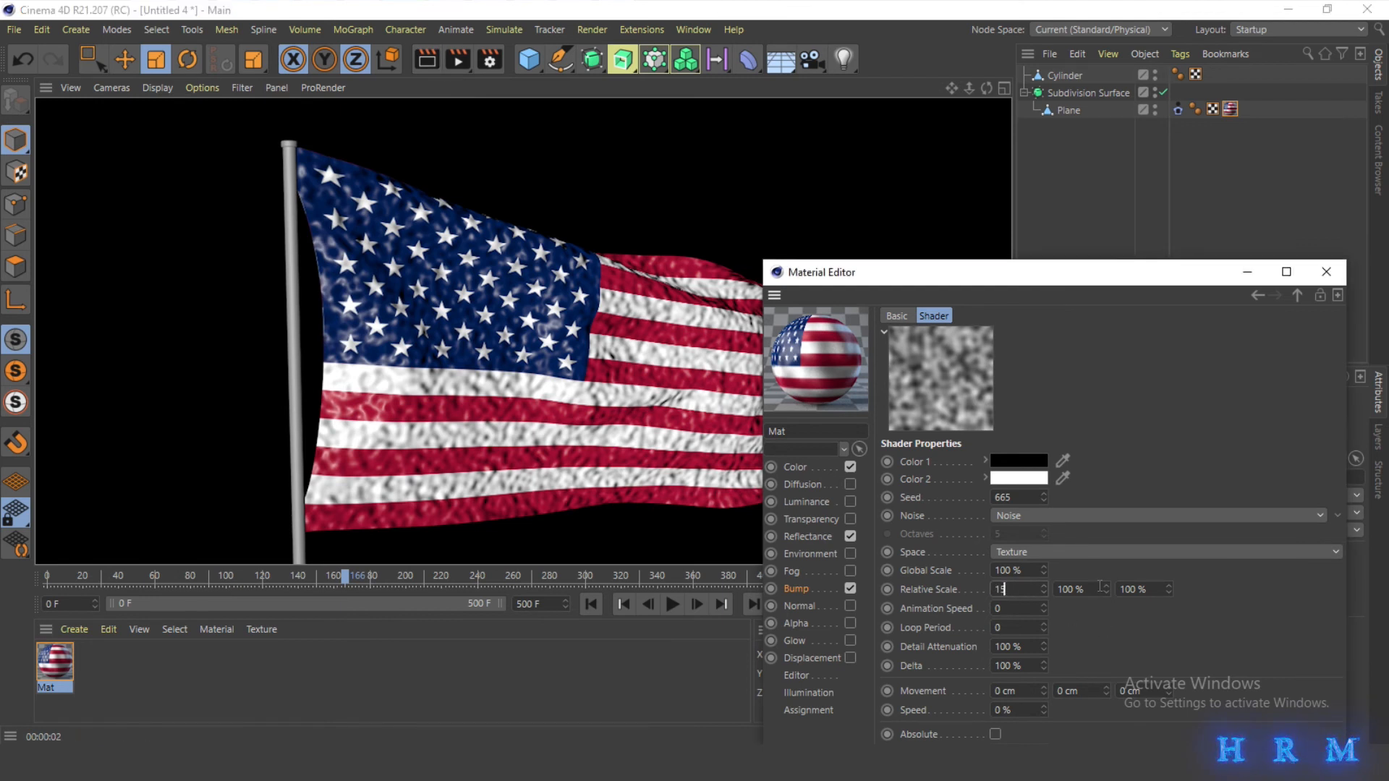
double_click(1081, 589)
type("15")
double_click(1140, 589)
type("15")
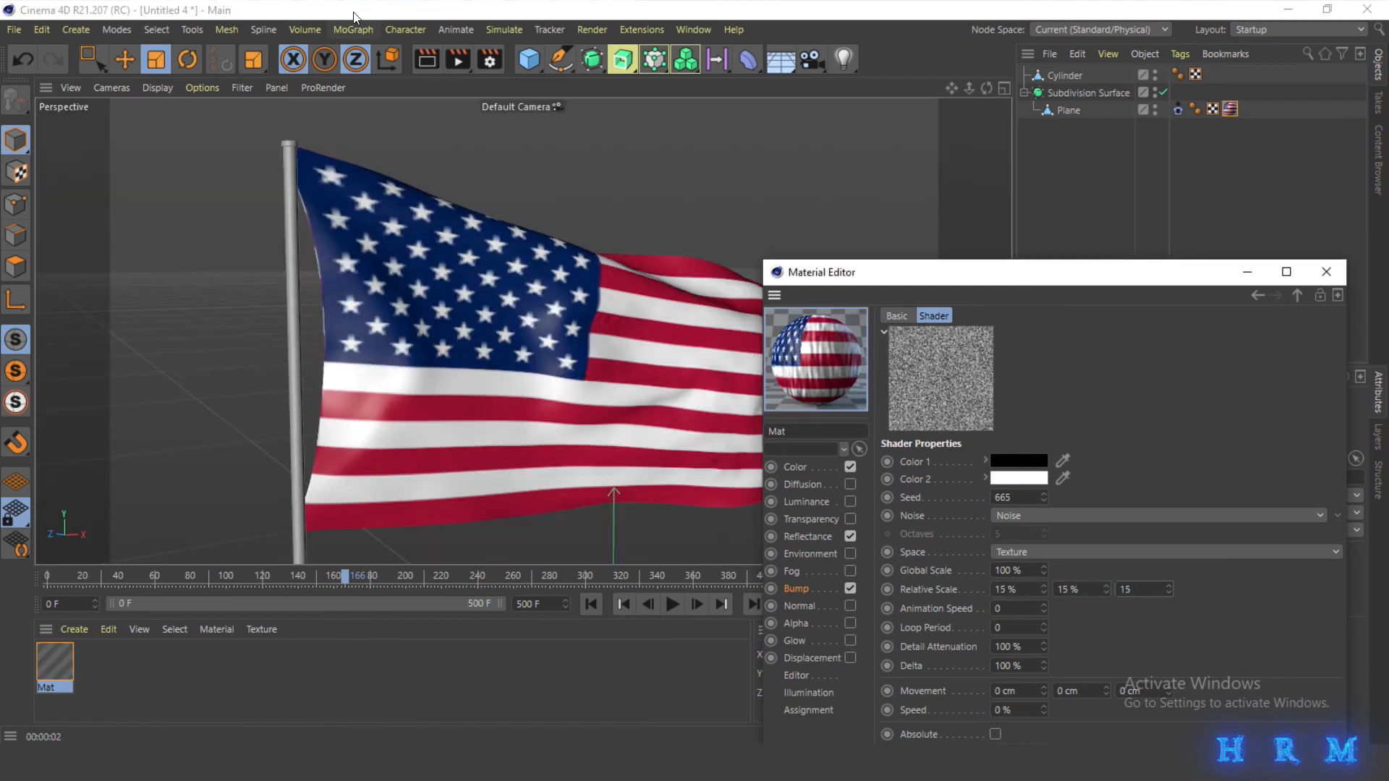
left_click(427, 58)
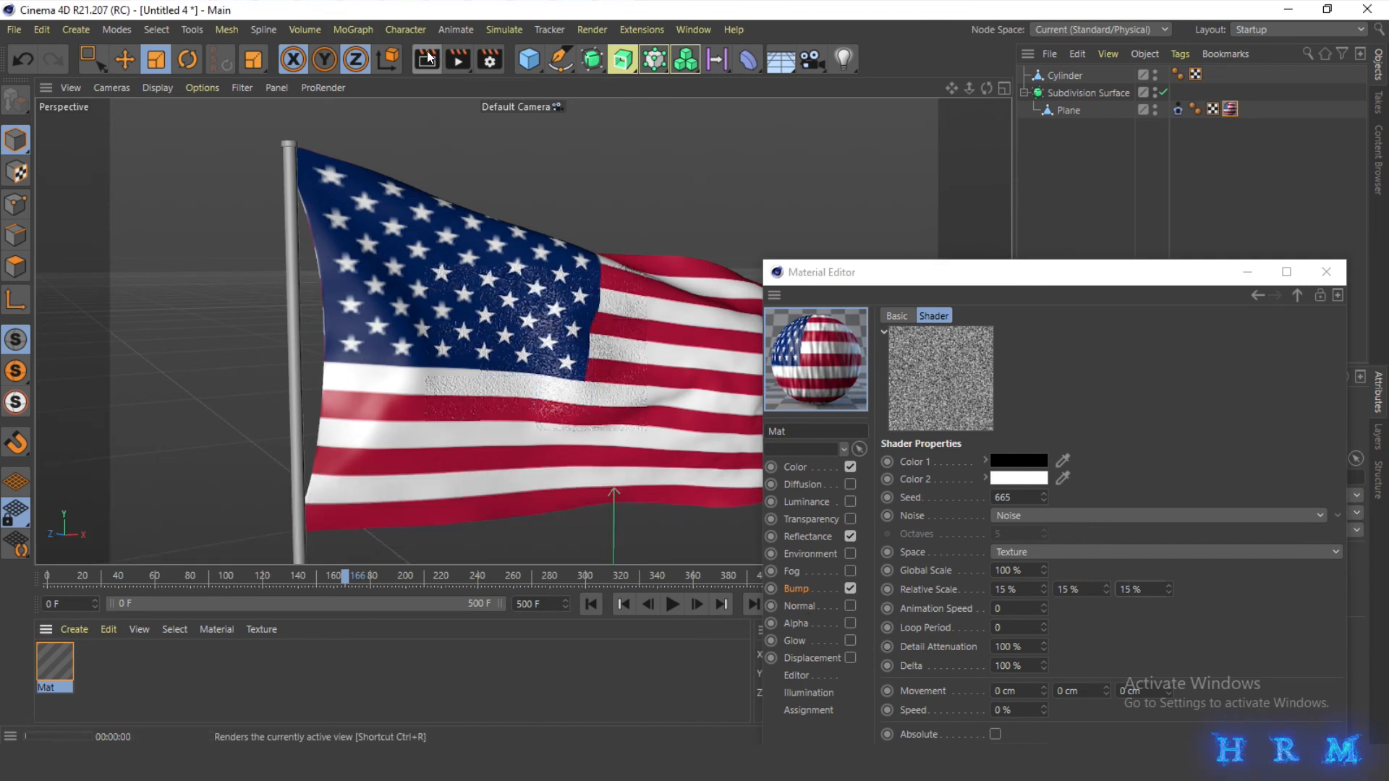
left_click(427, 58)
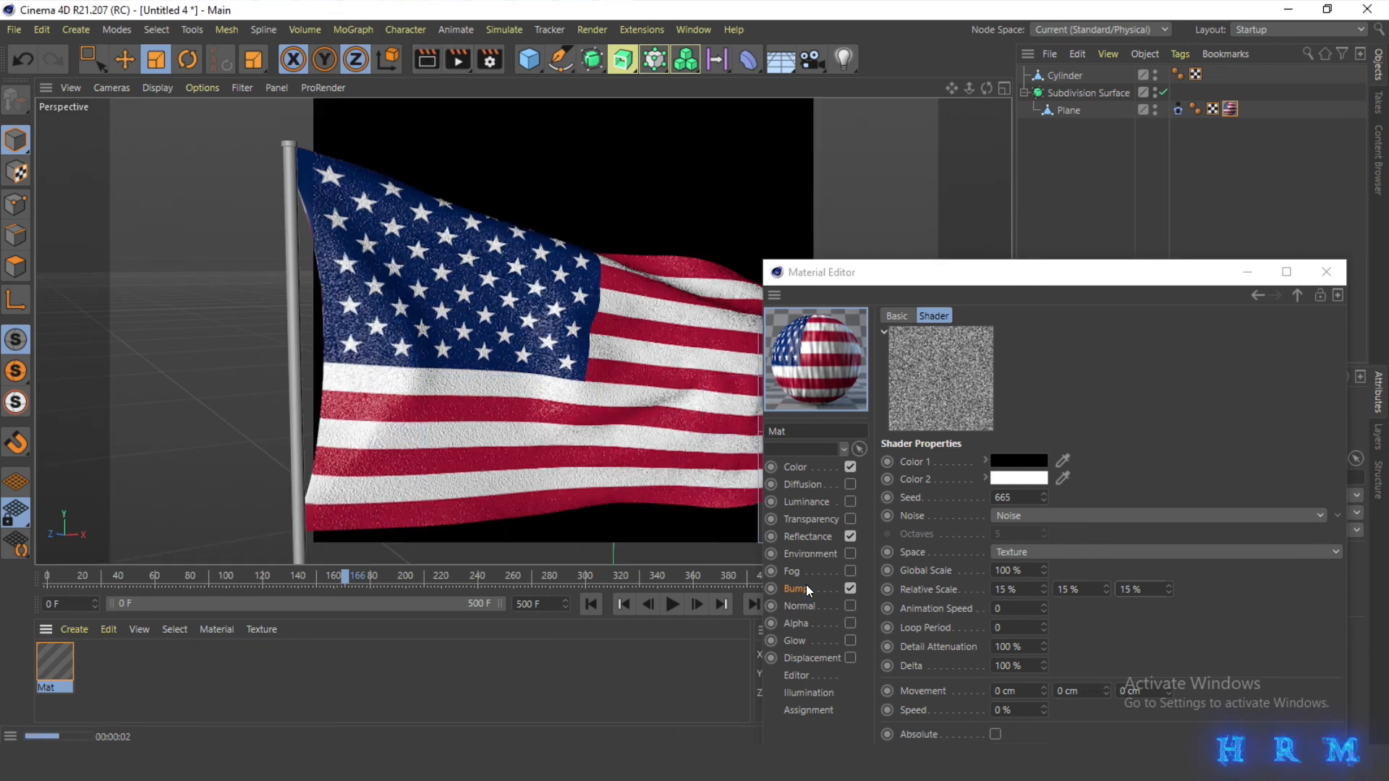
- Lower the material's Bump Strength to 5% and render the view to check the fabric grain
left_click(796, 588)
left_click(1184, 345)
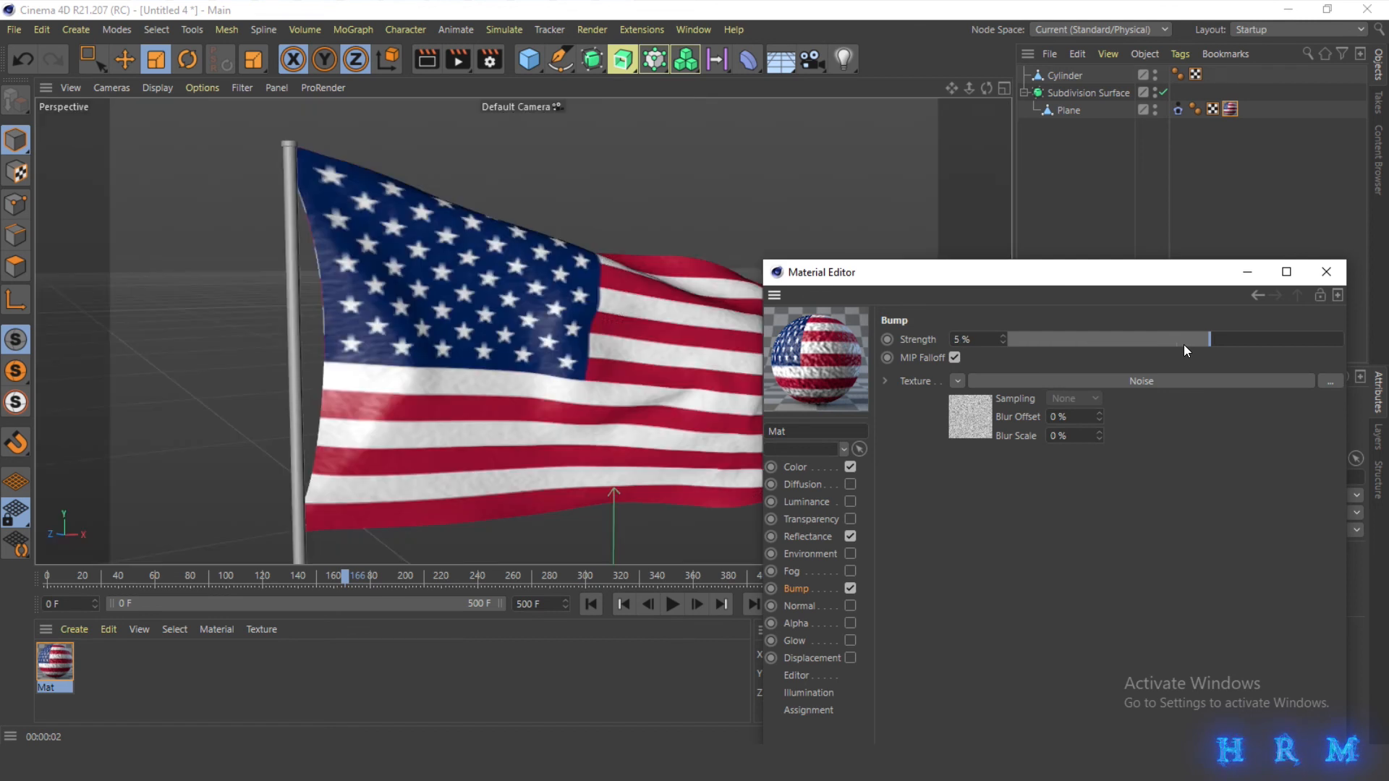
left_click(428, 54)
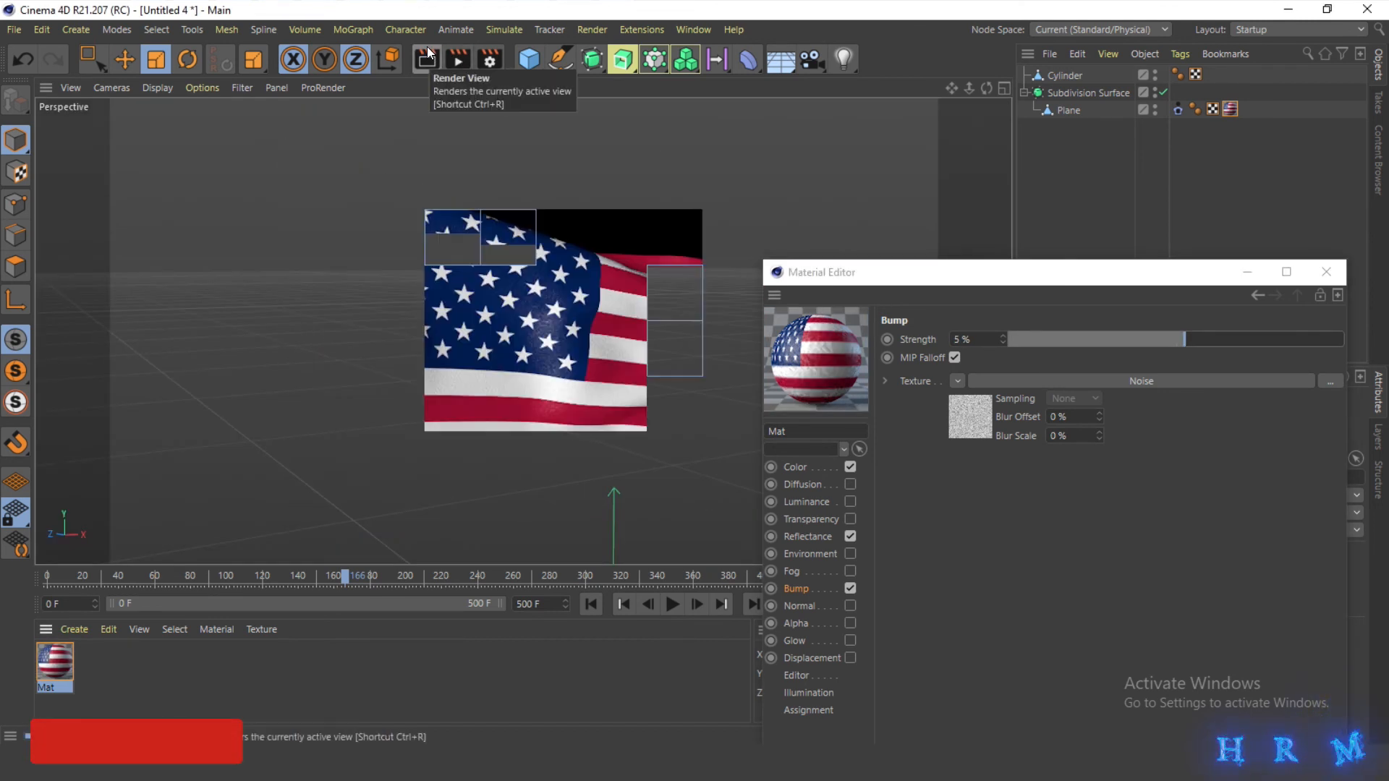